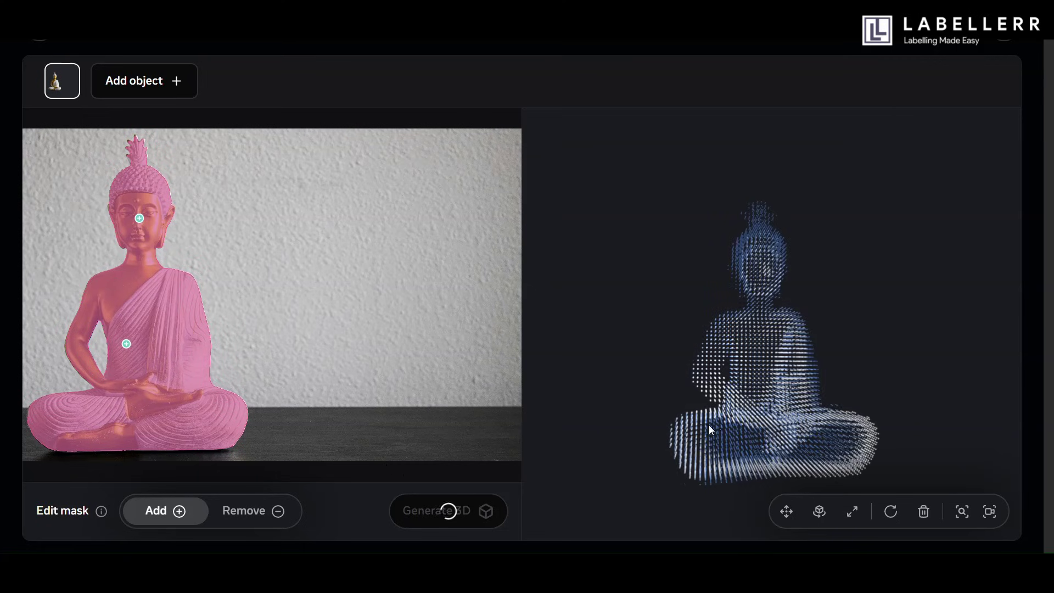
Step: Orbit the generated Buddha model to side views, toggling between the Rotate and Scale gizmos
drag(709, 425, 690, 238)
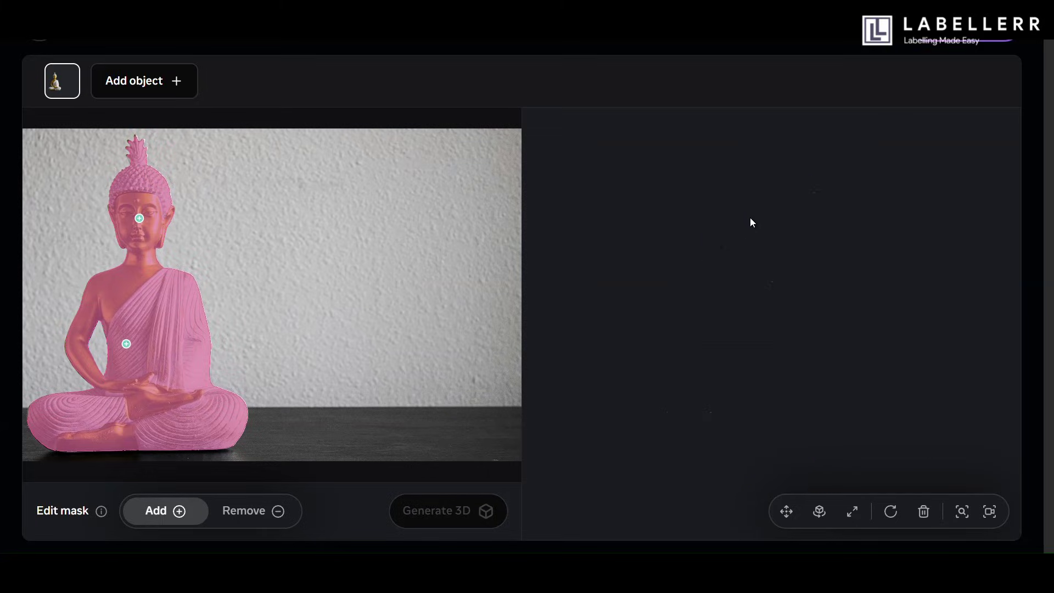
drag(724, 437, 842, 488)
click(819, 511)
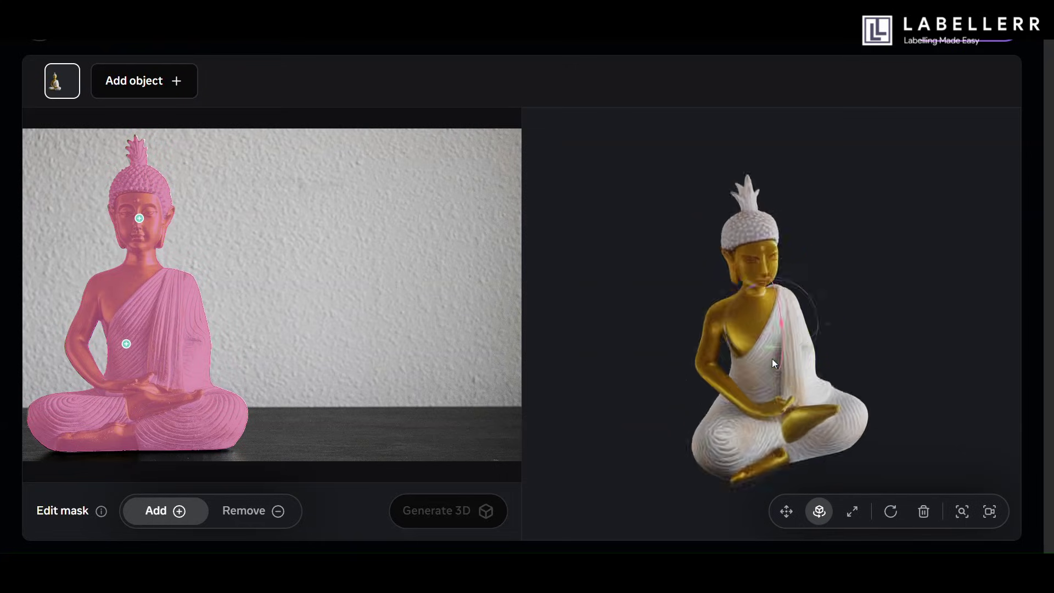
drag(770, 393, 663, 407)
click(852, 520)
click(818, 511)
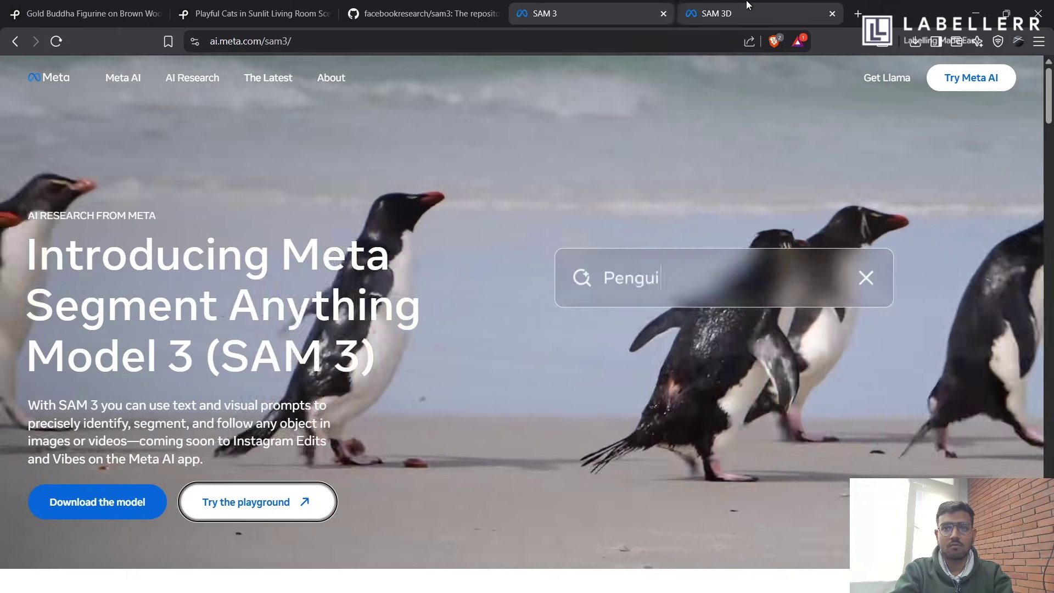
click(714, 13)
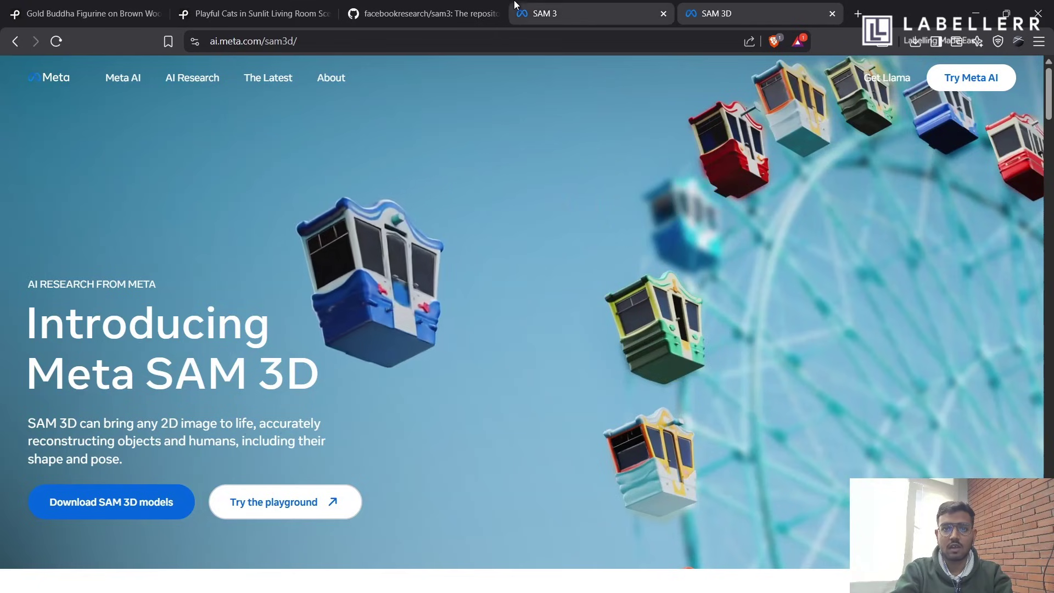
click(537, 13)
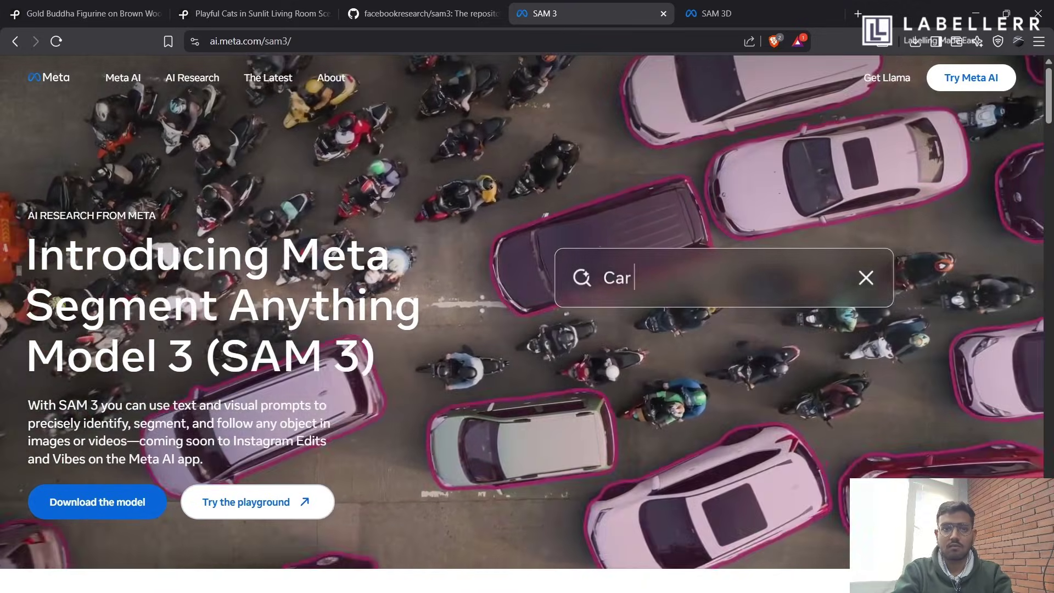
Step: Skim the facebookresearch/sam3 README and installation steps, then return to the SAM 3 page
key(ctrl+shift+Tab)
scroll(291, 318, down, 5)
scroll(291, 316, down, 5)
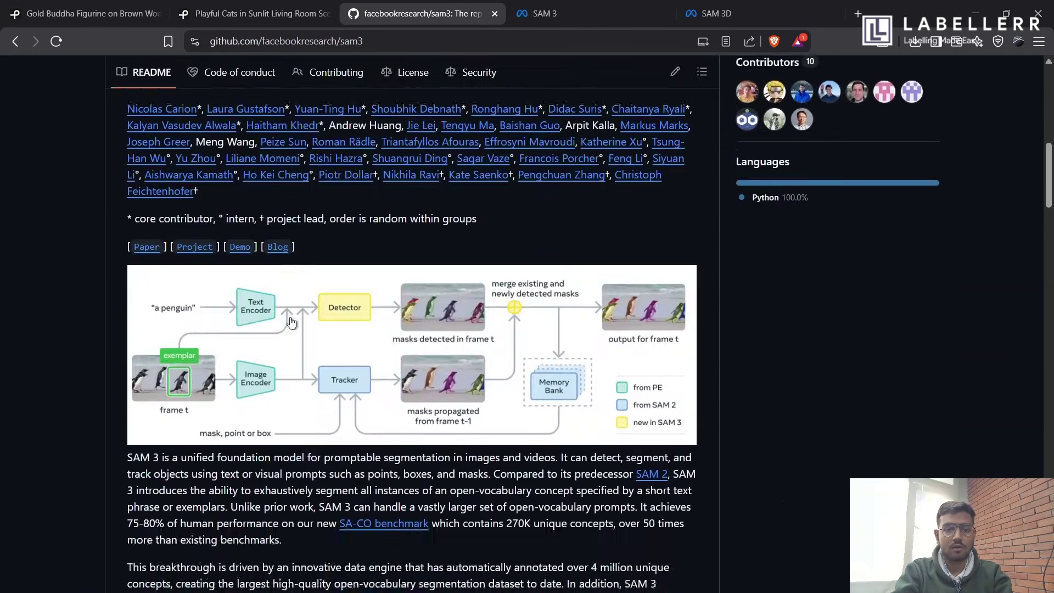
scroll(289, 291, up, 5)
drag(388, 41, 350, 49)
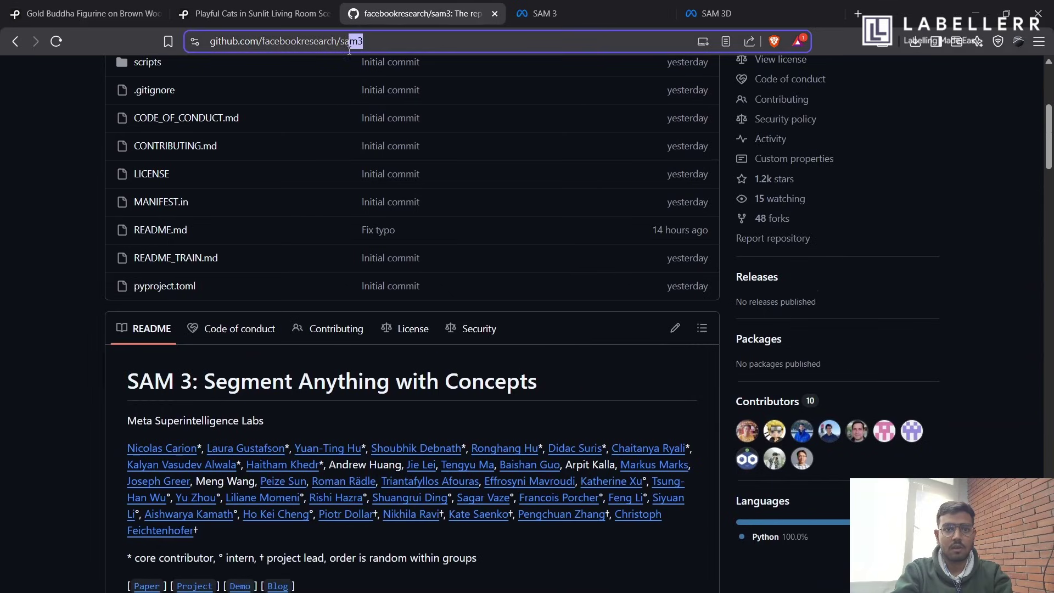
scroll(316, 220, down, 20)
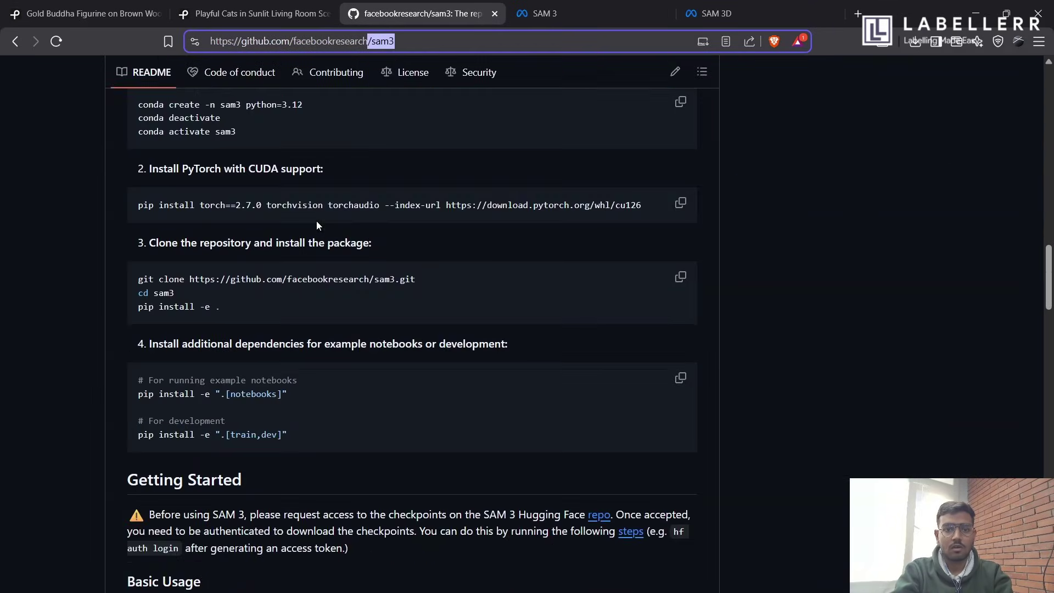
scroll(316, 221, up, 4)
click(527, 6)
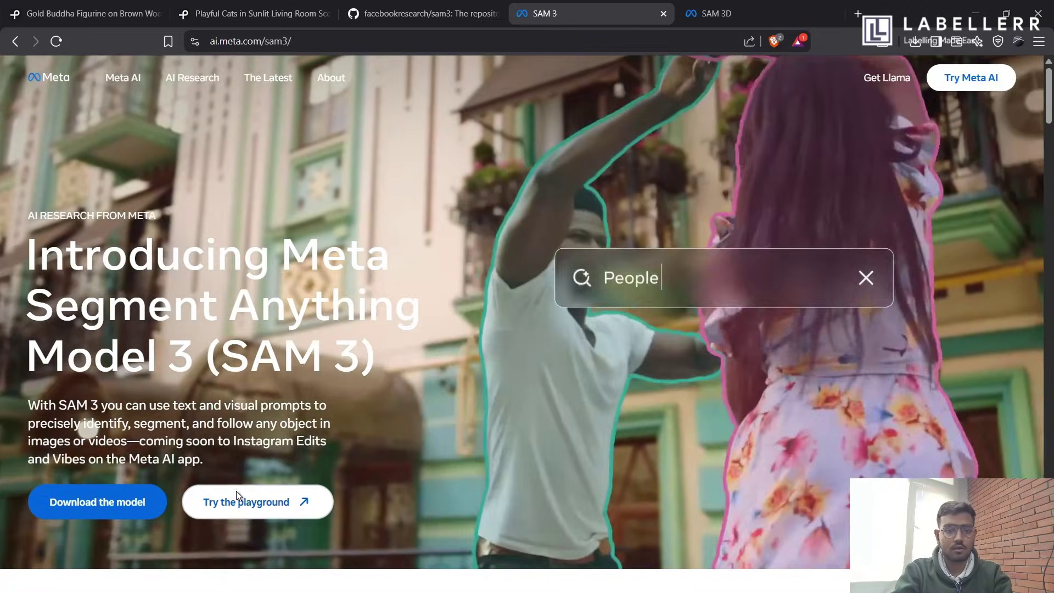
Step: Launch the Segment Anything playground from the SAM 3 page and enter its gallery
click(237, 497)
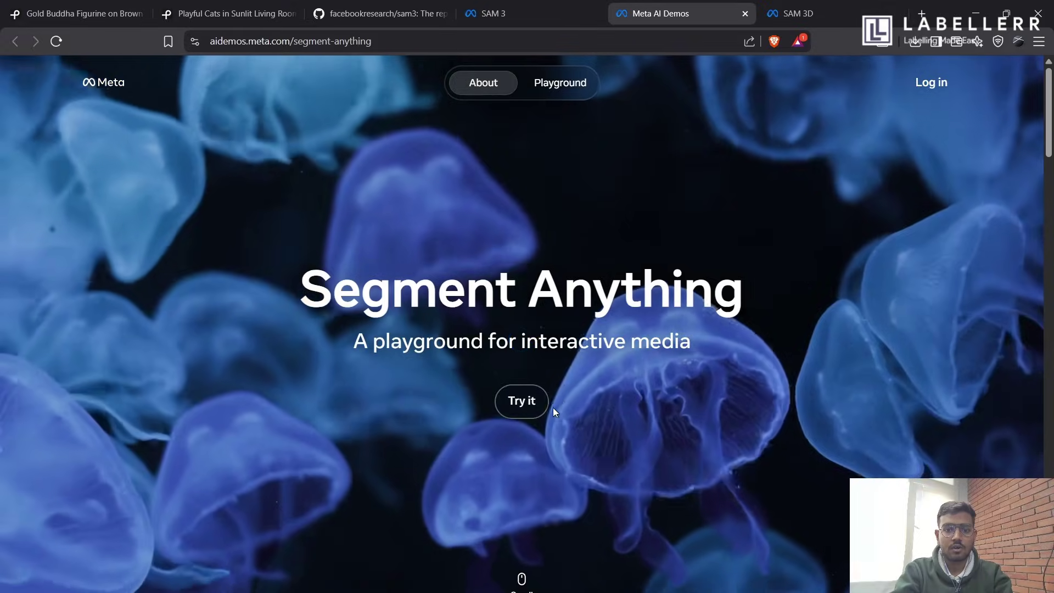
click(520, 402)
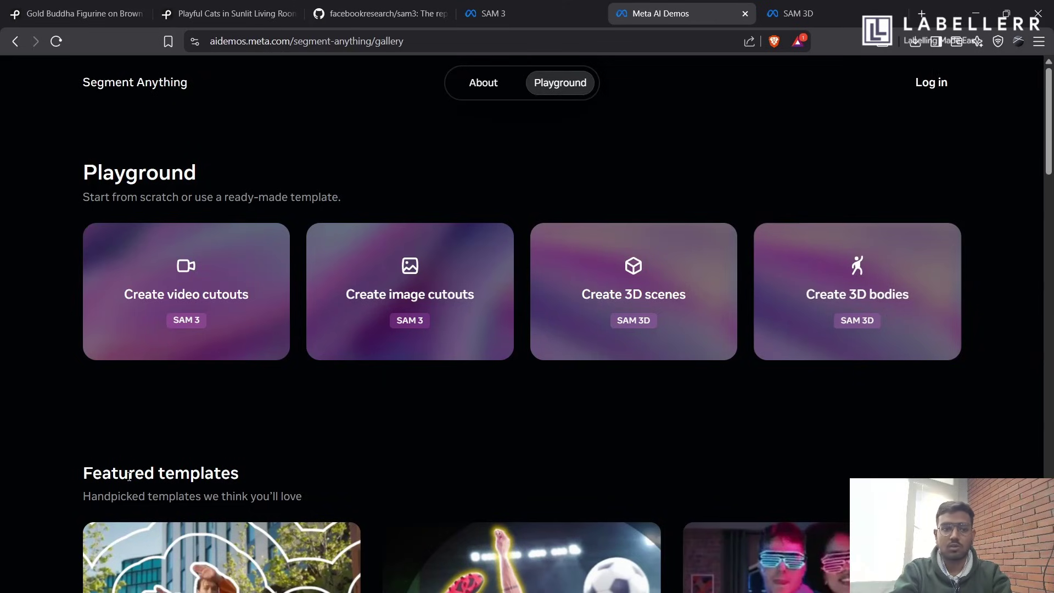
Step: Start a video cutout and upload the Cat_Fighting_Sample video from Downloads
click(200, 278)
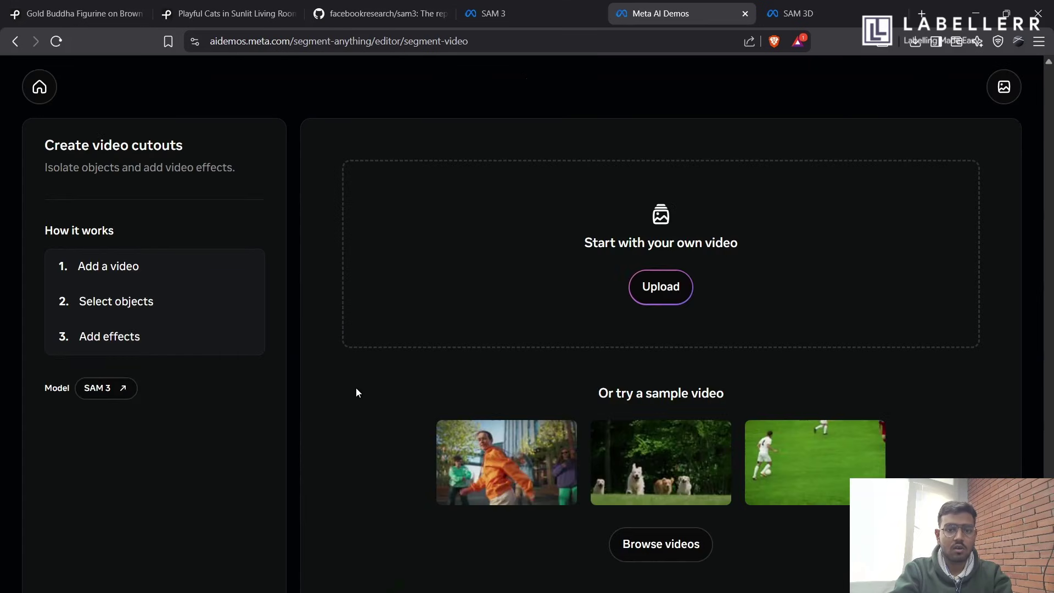
click(668, 285)
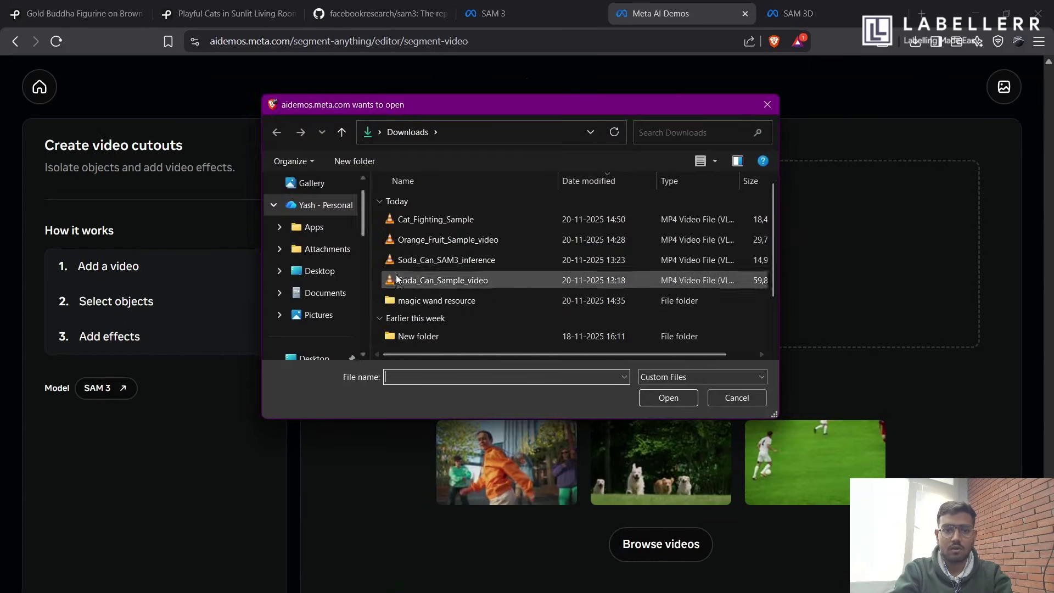
click(693, 397)
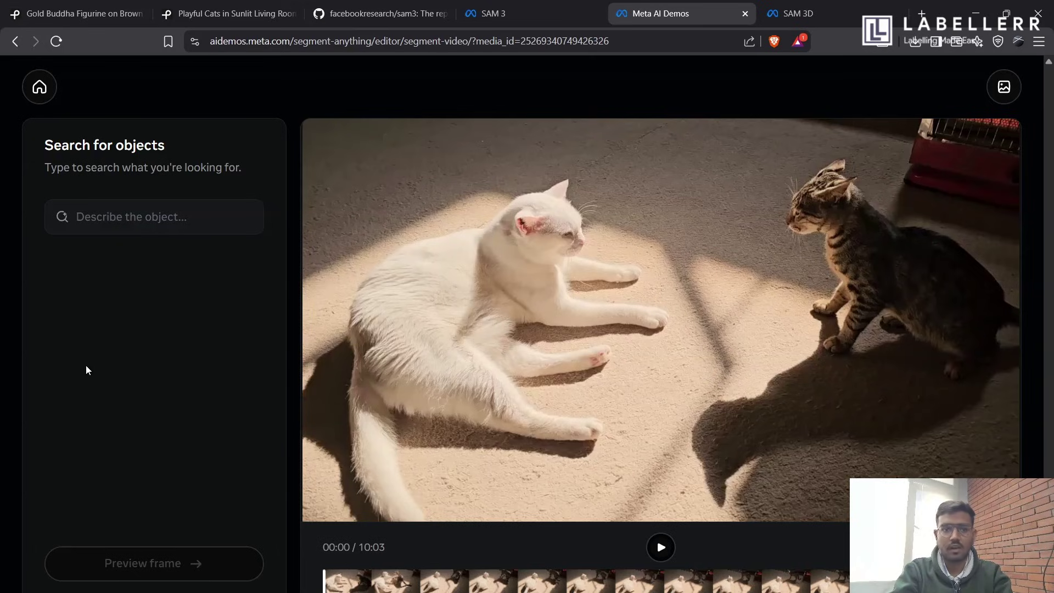
Step: Search the video for 'Cat' and track both cats through the entire video
click(123, 220)
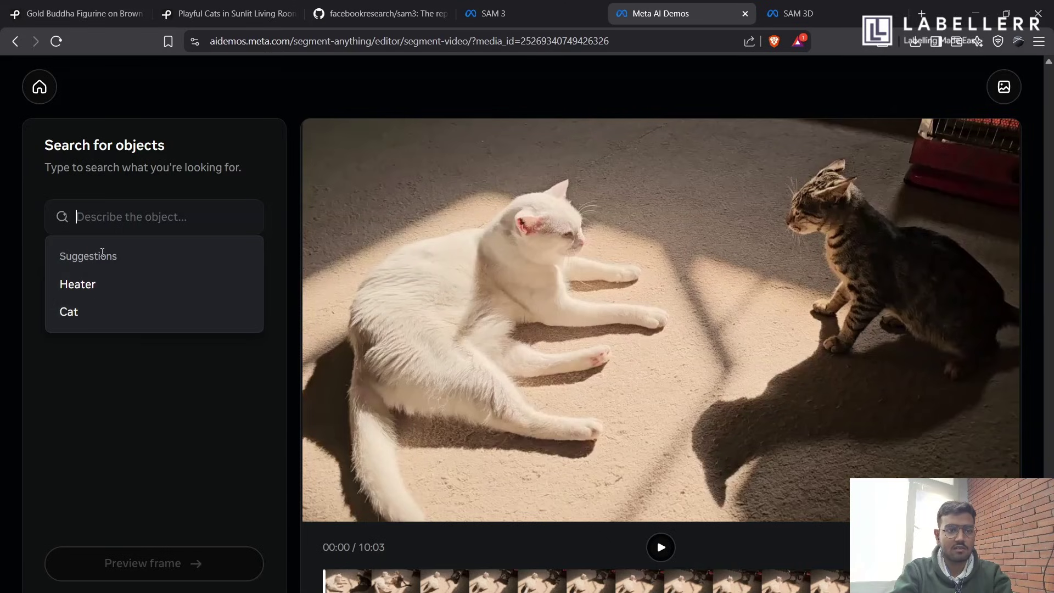
click(100, 305)
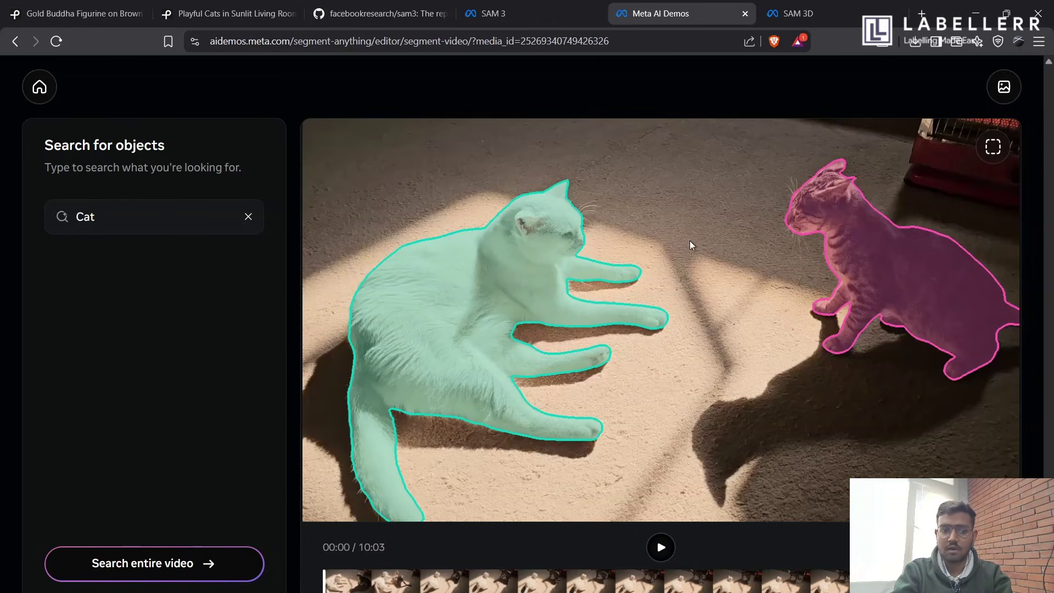
click(145, 566)
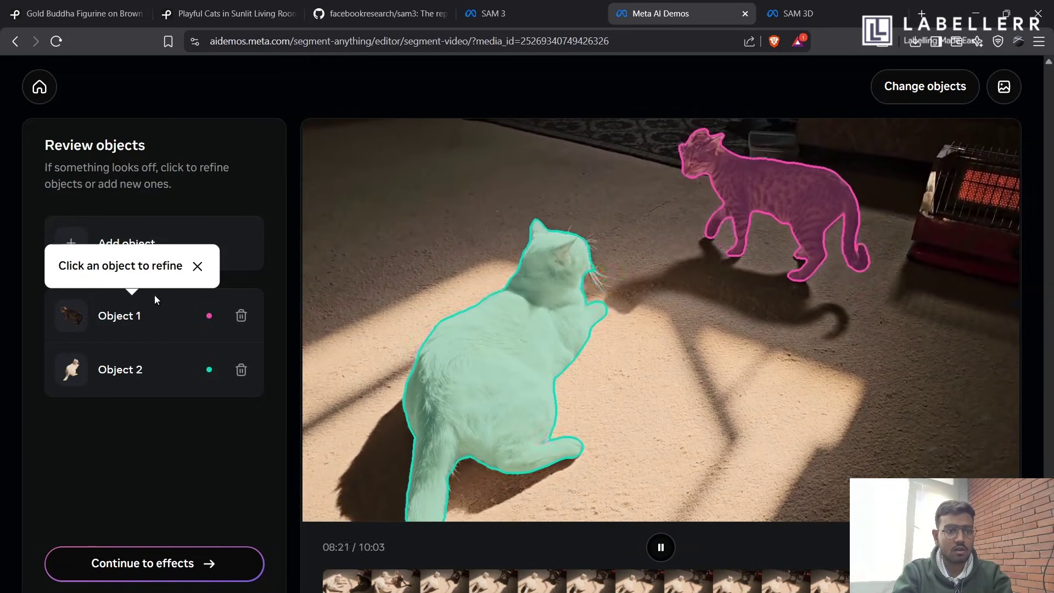
Step: Download the Highlight-effect cat cutout as an mp4, then go back to the gallery
click(197, 267)
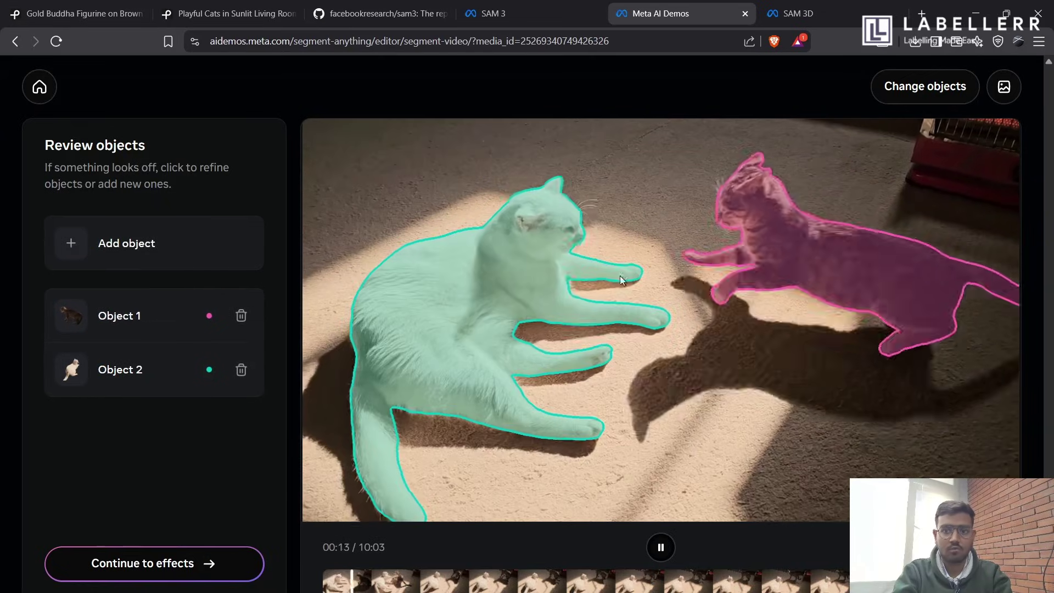
click(165, 563)
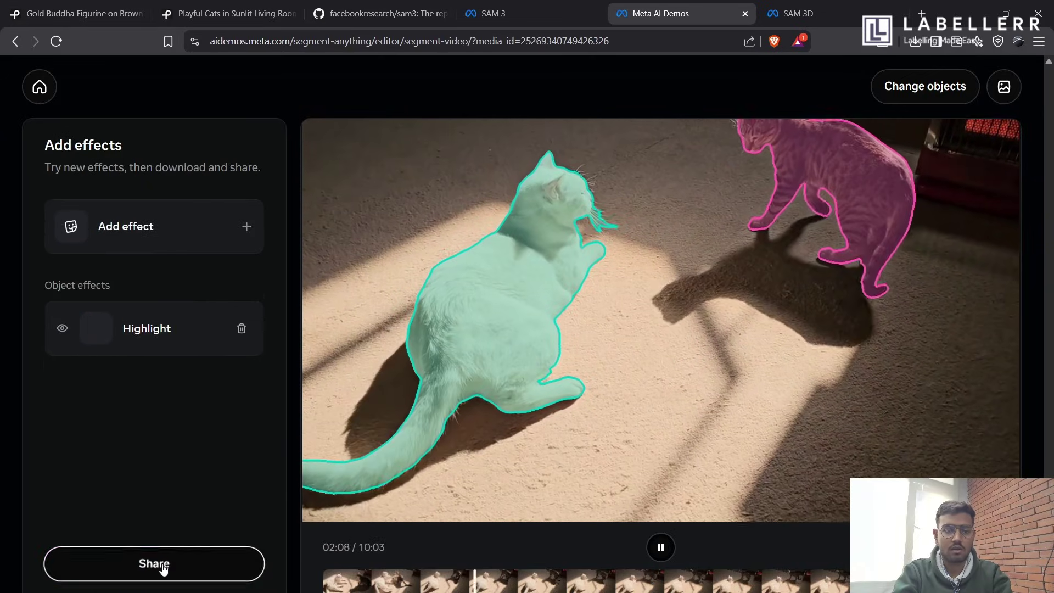
click(146, 564)
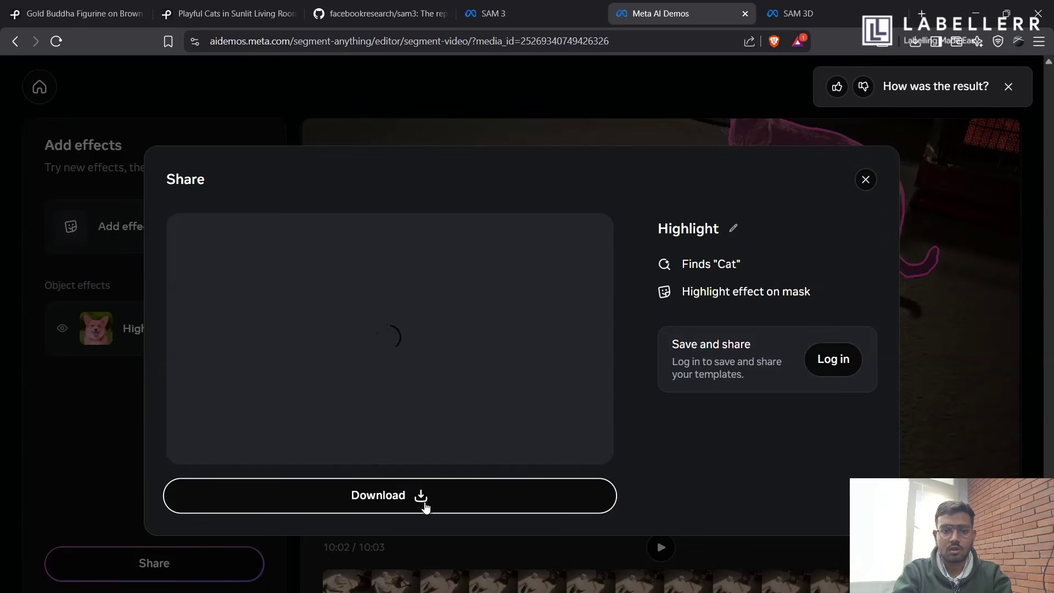
click(426, 496)
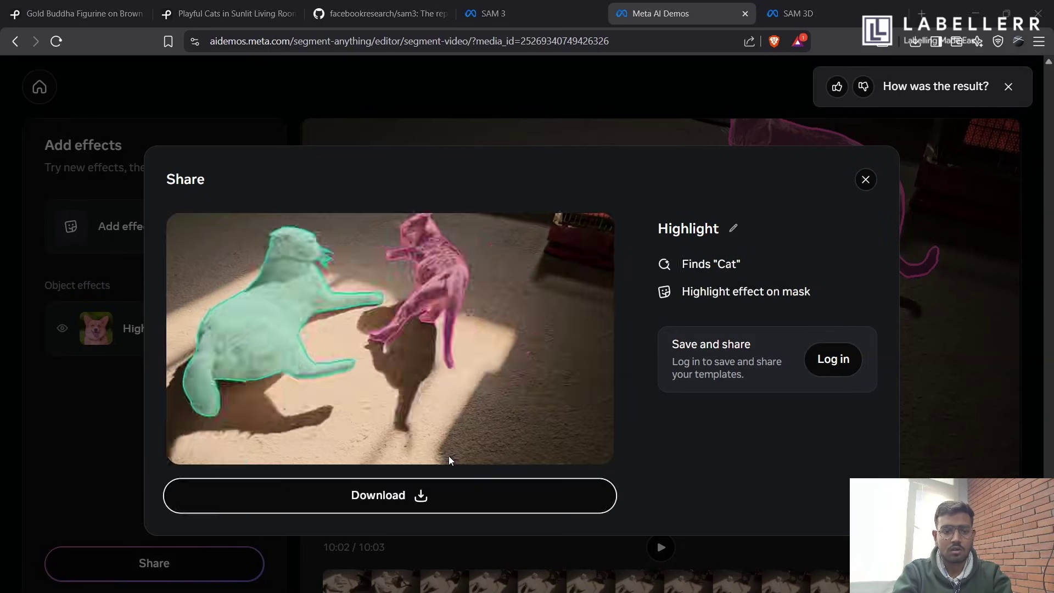
click(668, 397)
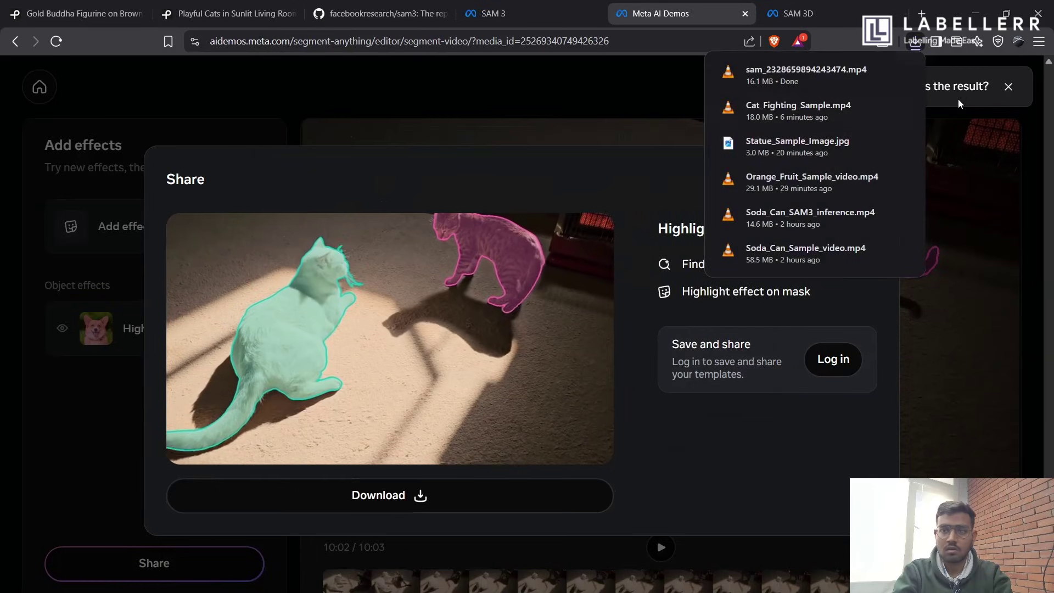
click(973, 263)
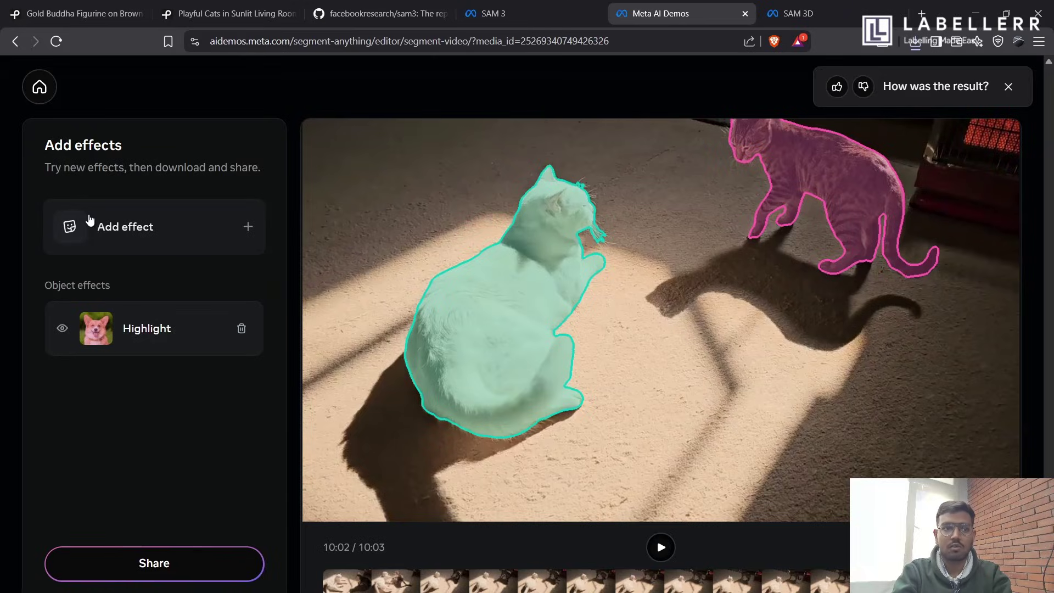
click(39, 86)
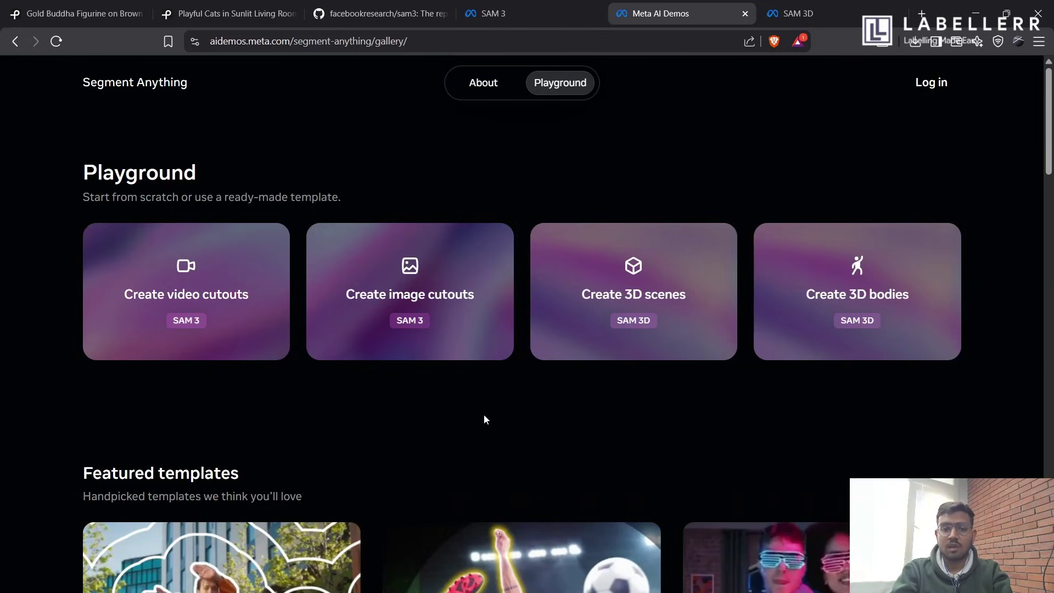
Step: Start an image cutout and upload Statue_Sample_Image from Downloads
click(400, 276)
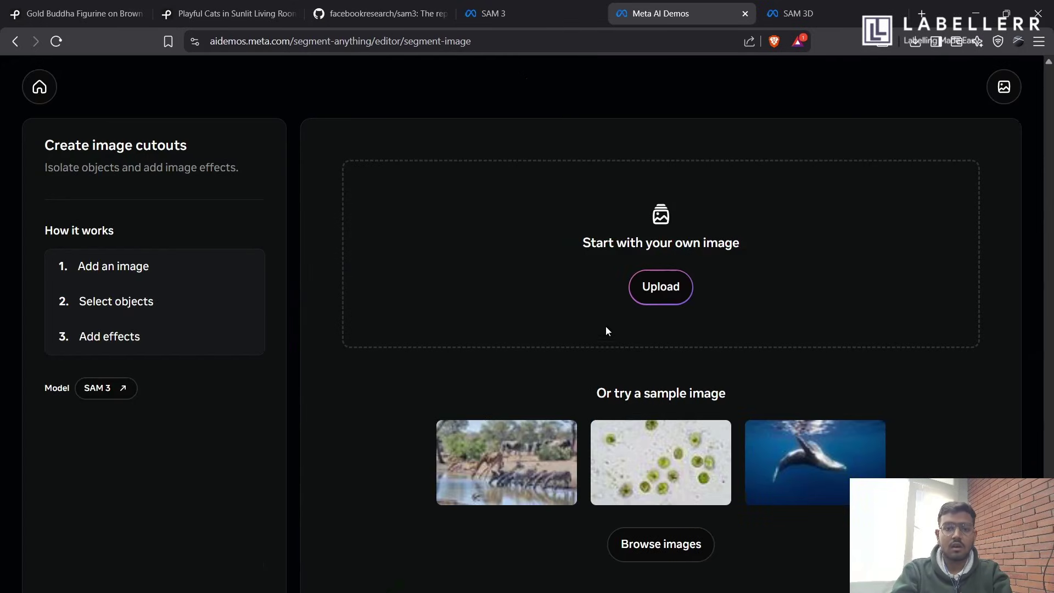
click(672, 297)
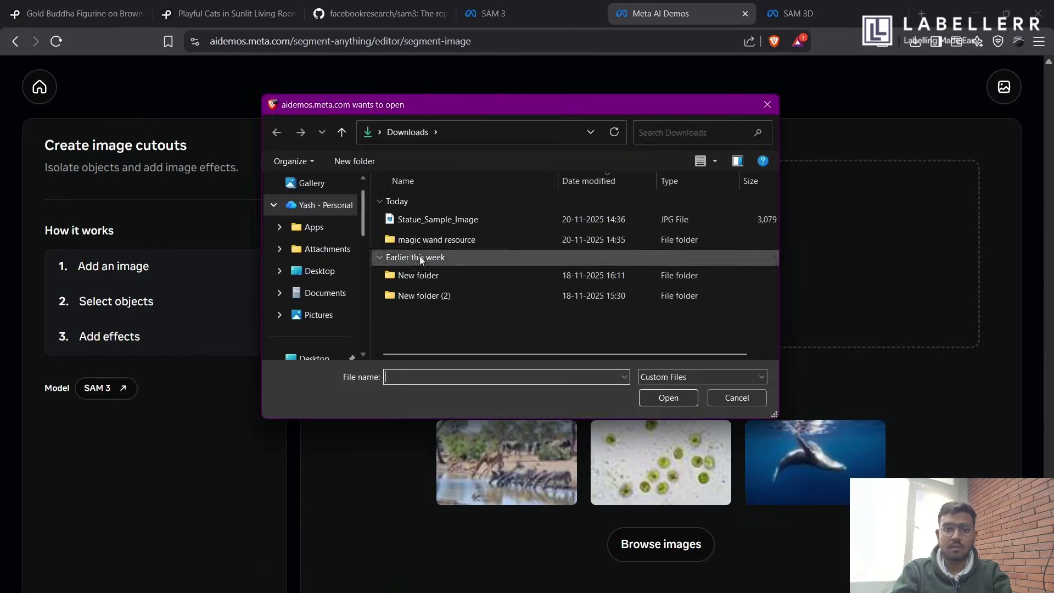
click(466, 223)
click(669, 394)
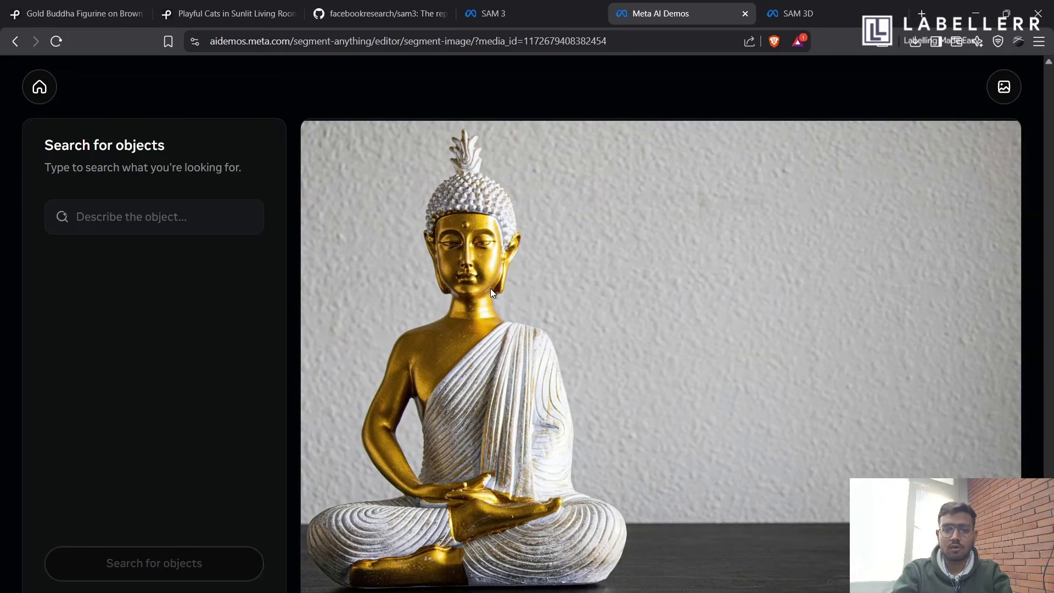
Step: Segment the statue as Object 1 using the 'Buddha statue' suggestion, then go Home
click(123, 222)
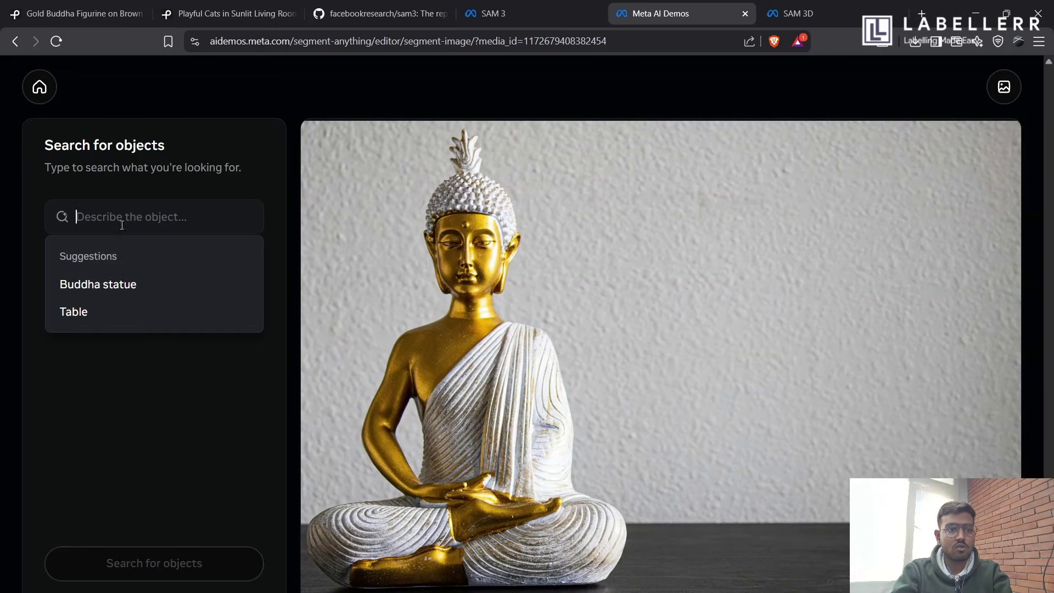
click(117, 287)
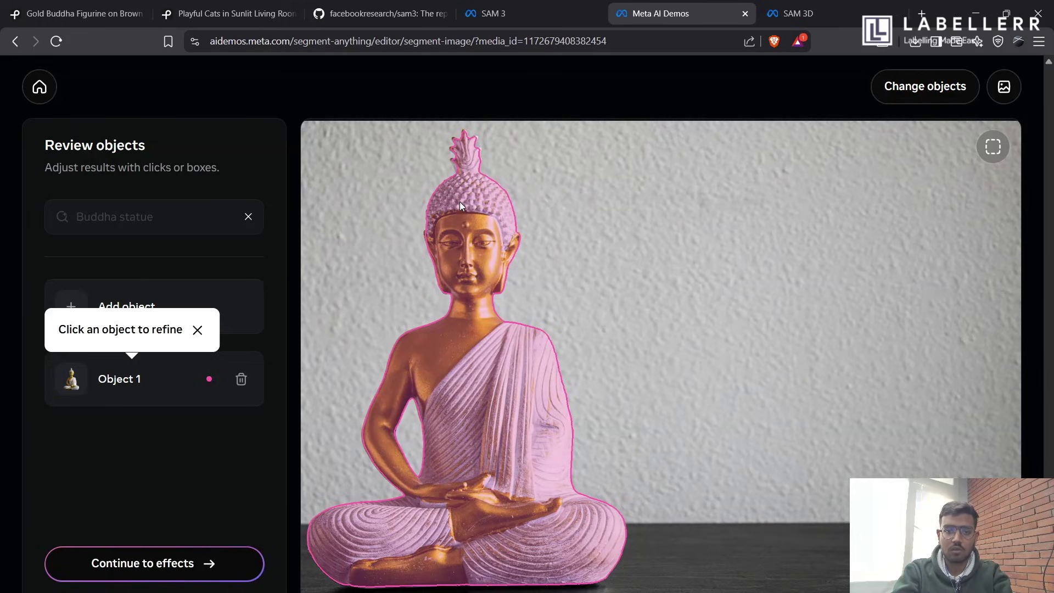
click(198, 330)
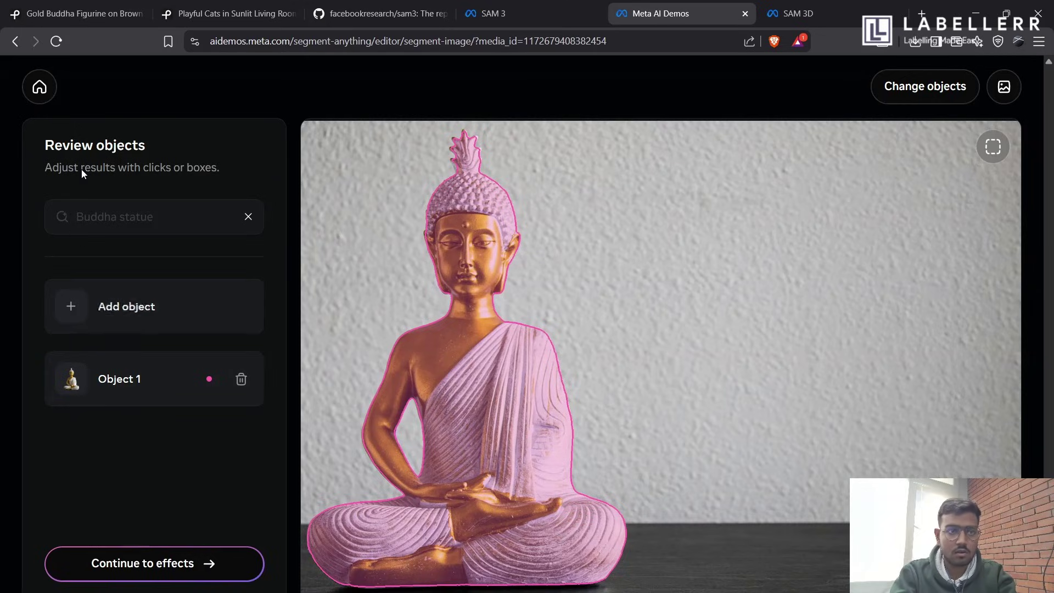
click(49, 90)
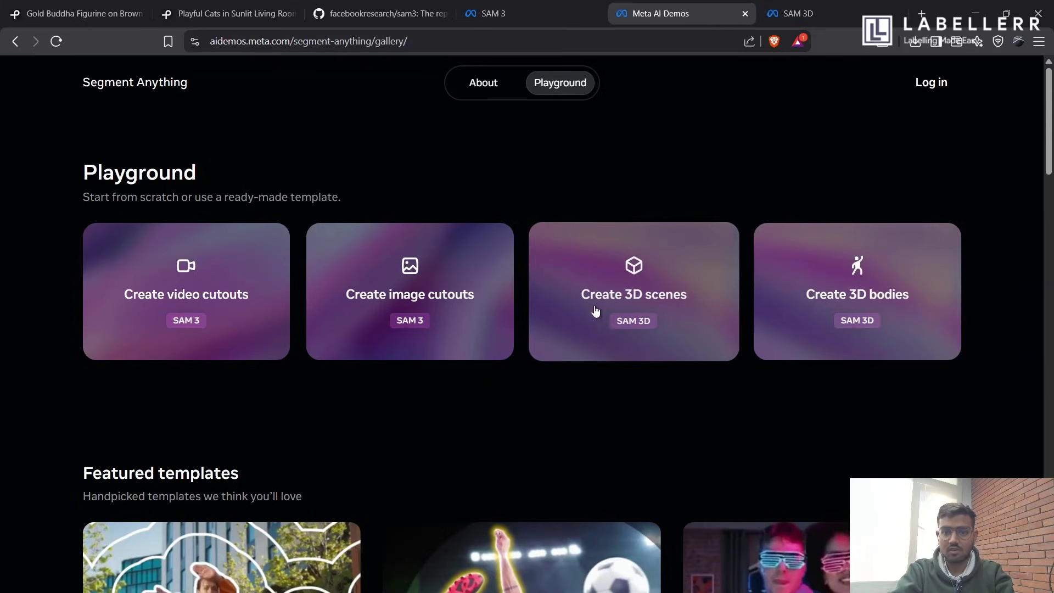
Step: Open Create 3D scenes and upload Statue_Sample_Image from Downloads
click(655, 306)
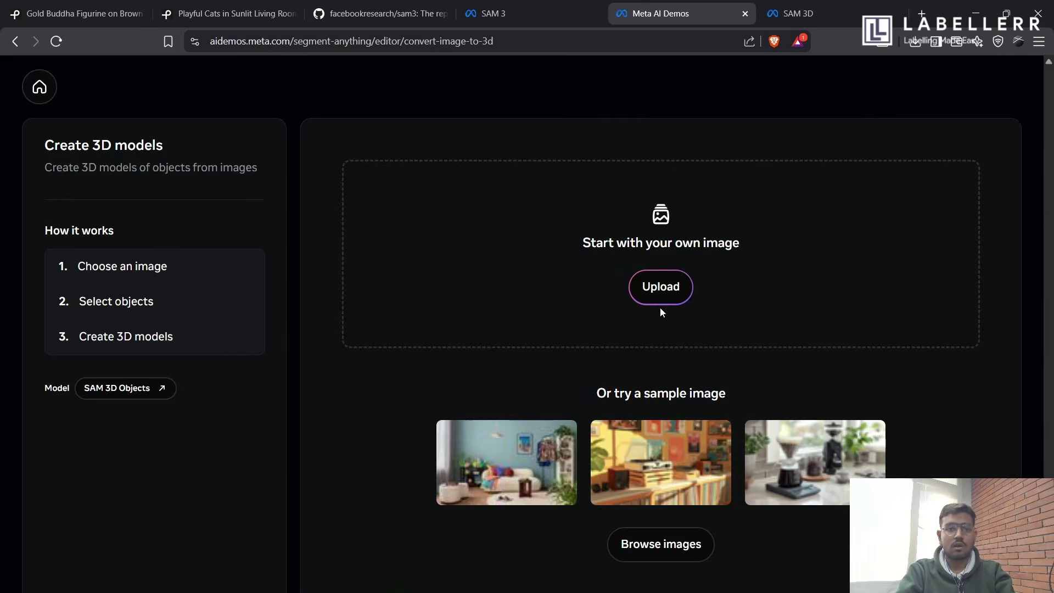
click(654, 292)
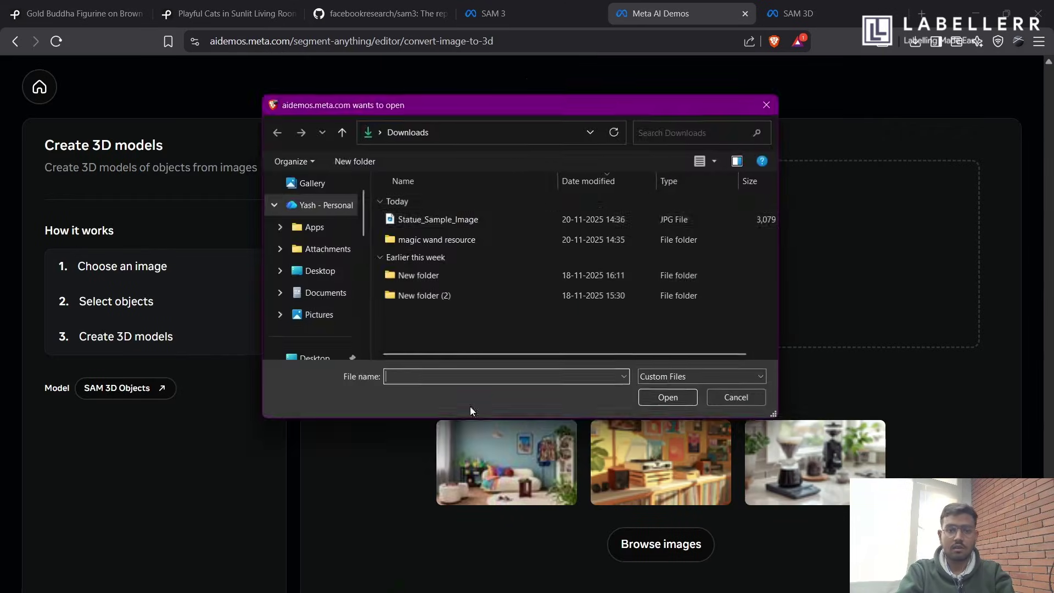
click(488, 226)
click(672, 402)
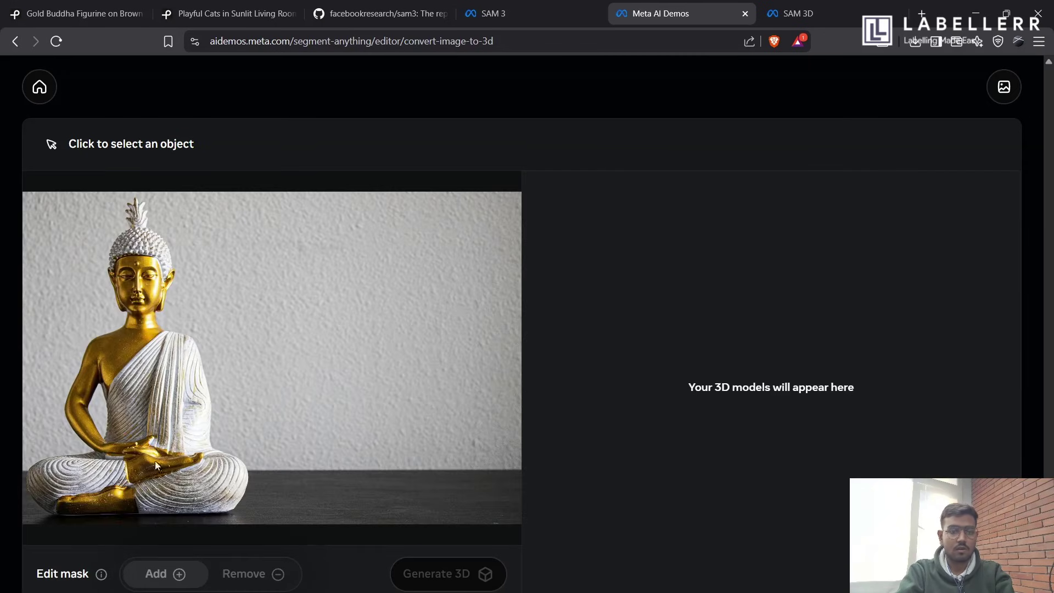
Step: Mask the Buddha statue, finish the guided tour, and generate its 3D model
click(78, 473)
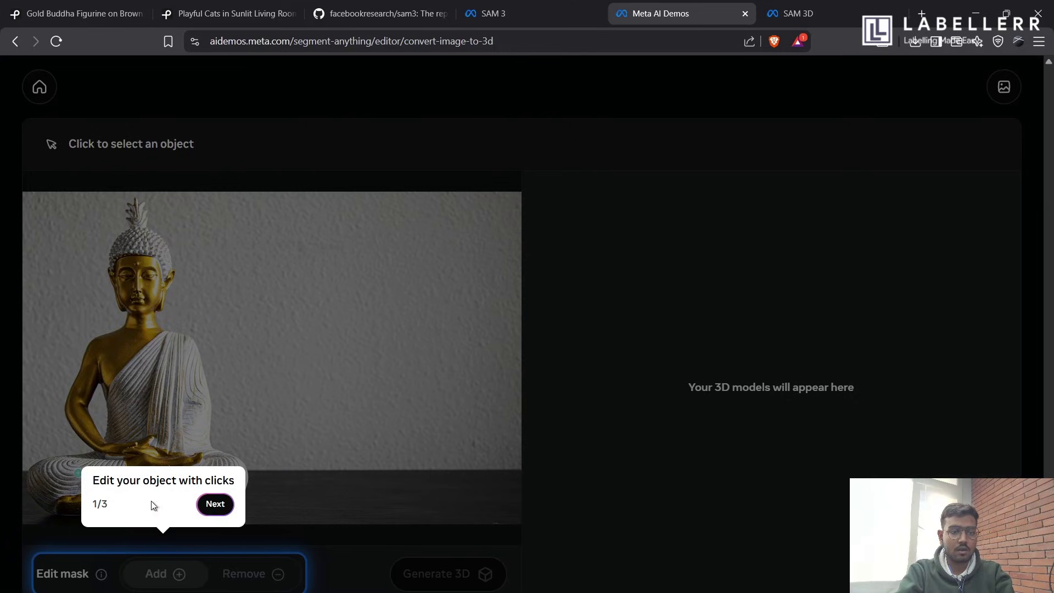
click(213, 503)
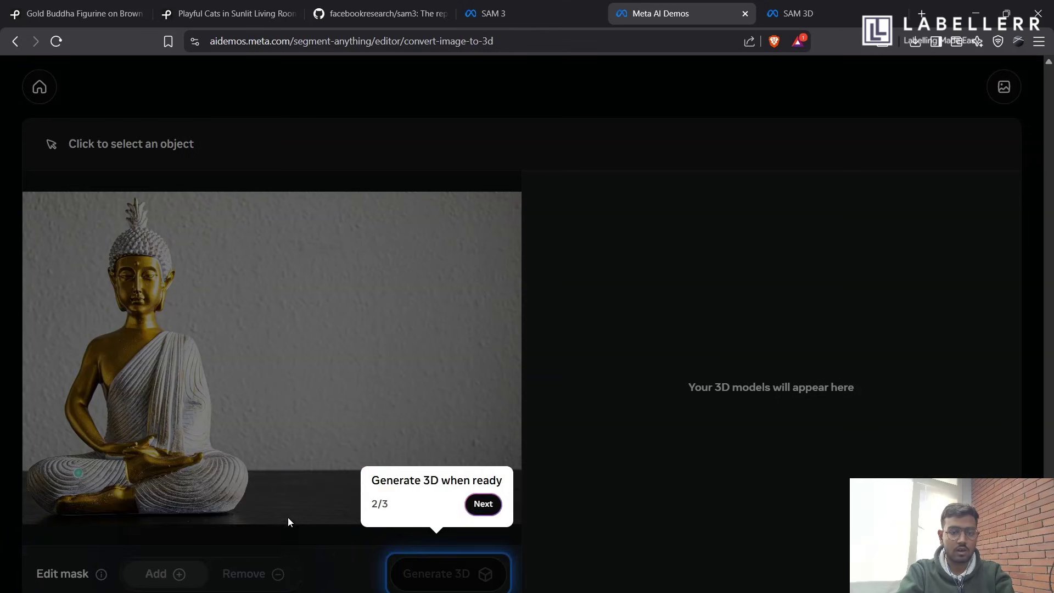
click(483, 504)
click(192, 205)
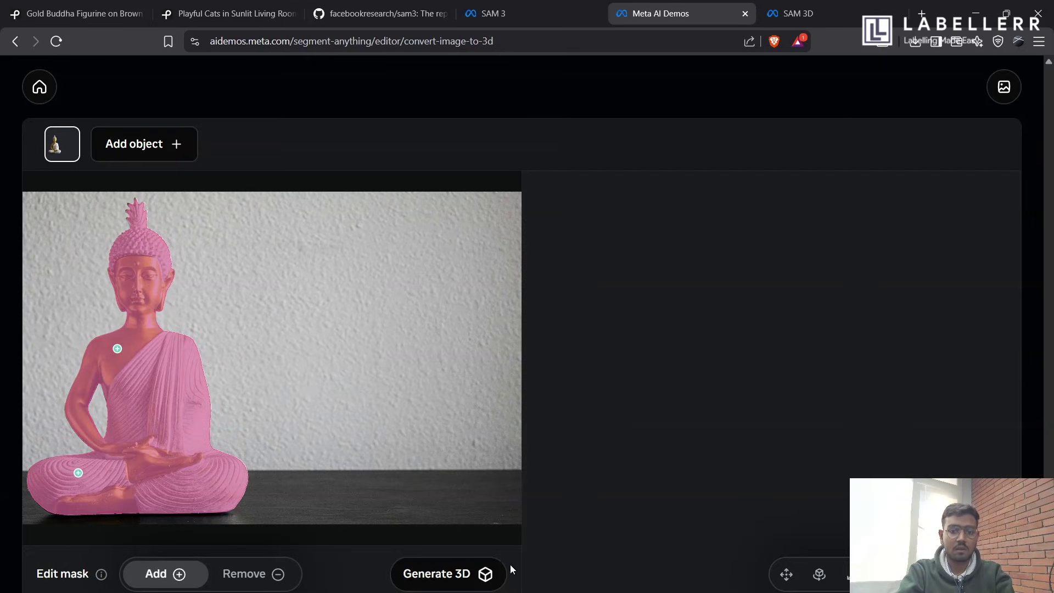
click(451, 581)
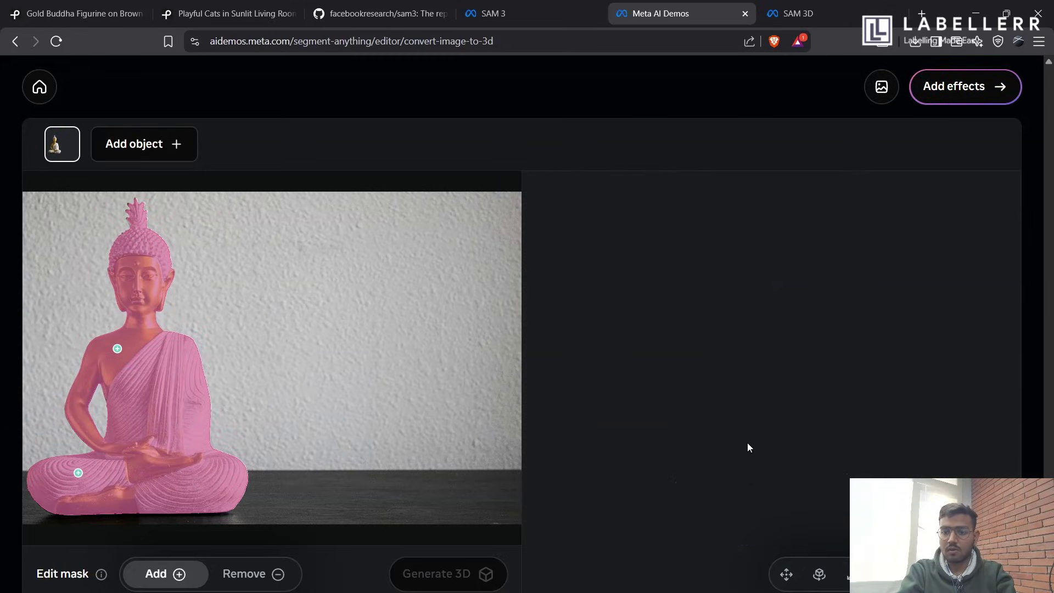
Step: Rotate the 3D Buddha to inspect its back, underside and gold shoulder
drag(697, 511, 849, 372)
click(819, 573)
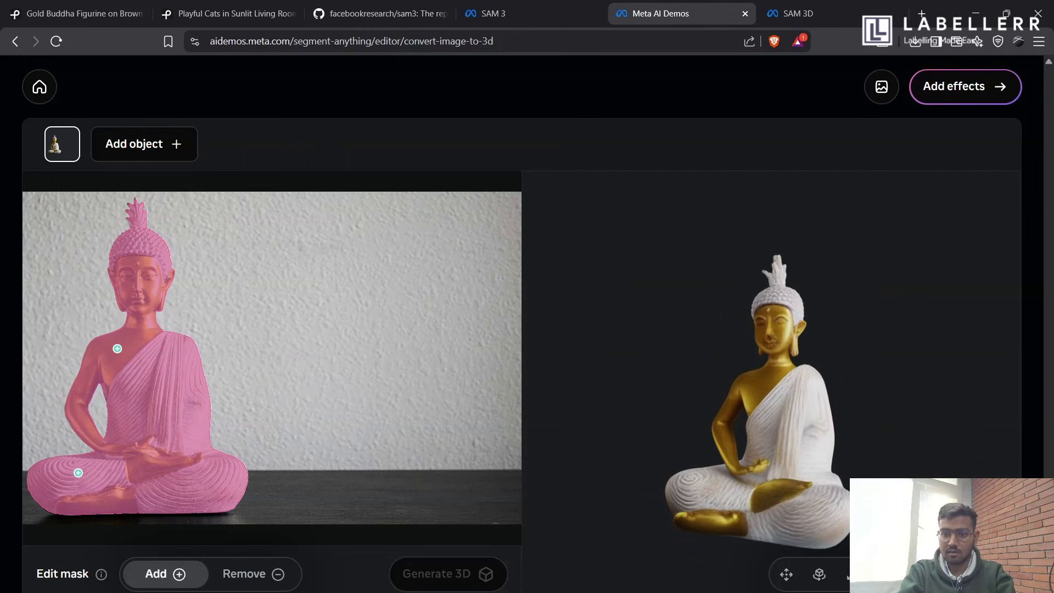
drag(661, 471, 754, 396)
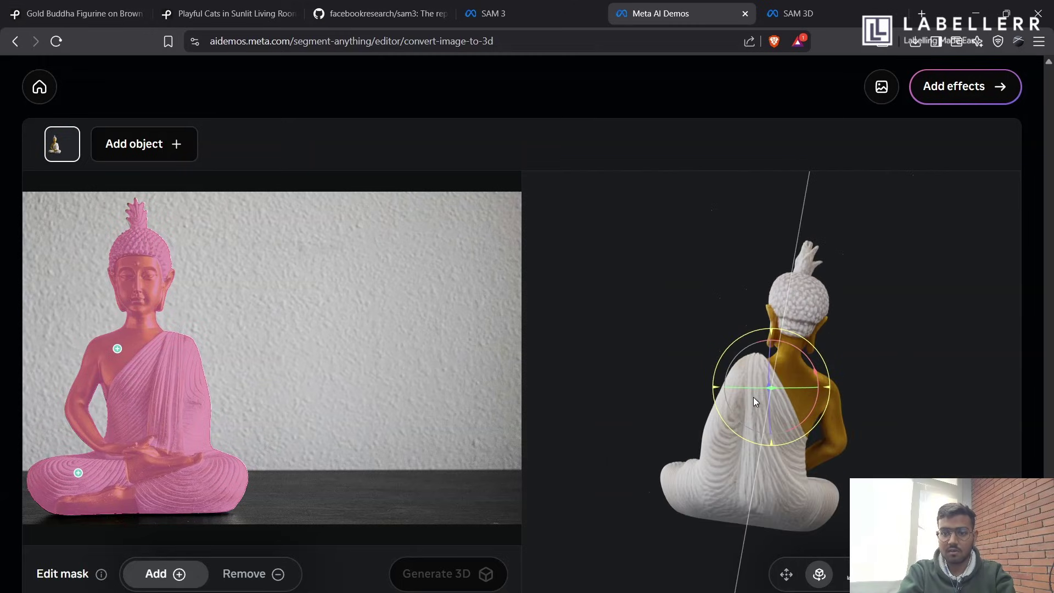
drag(797, 284, 879, 494)
drag(656, 491, 611, 483)
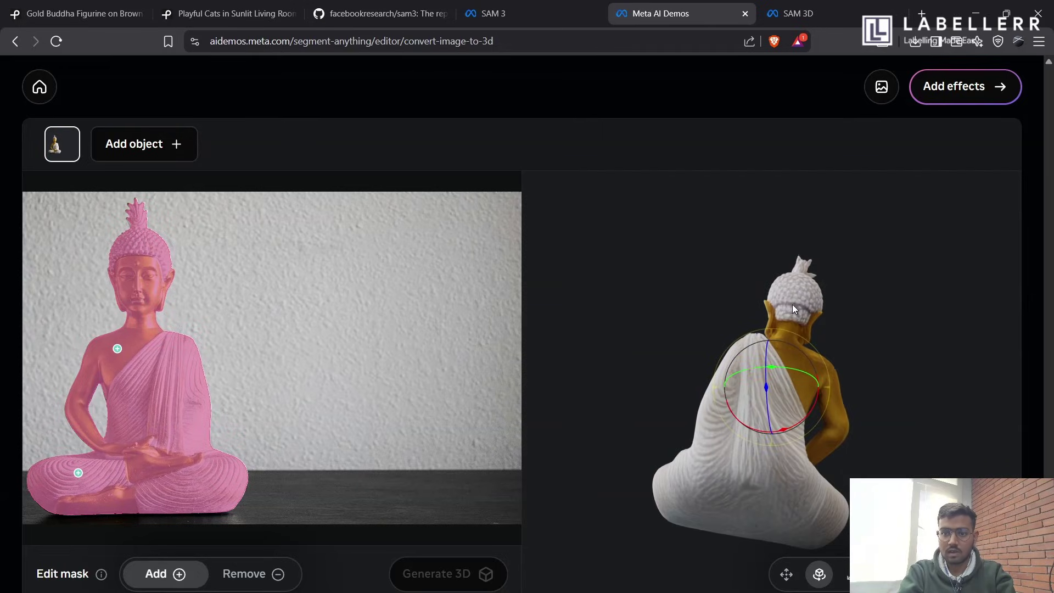
drag(792, 304, 757, 375)
drag(798, 311, 775, 294)
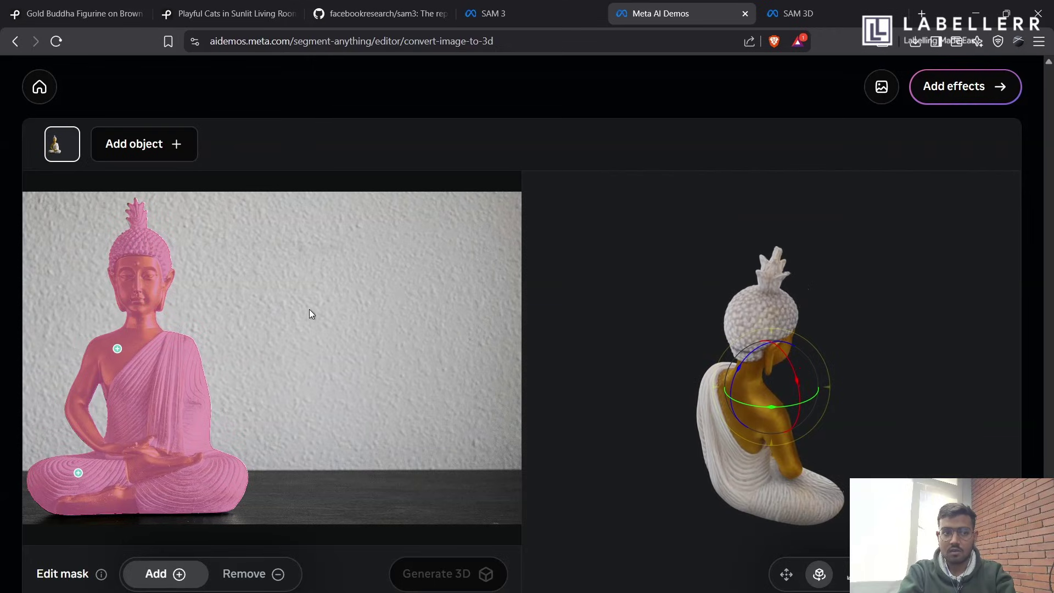
drag(812, 505, 805, 526)
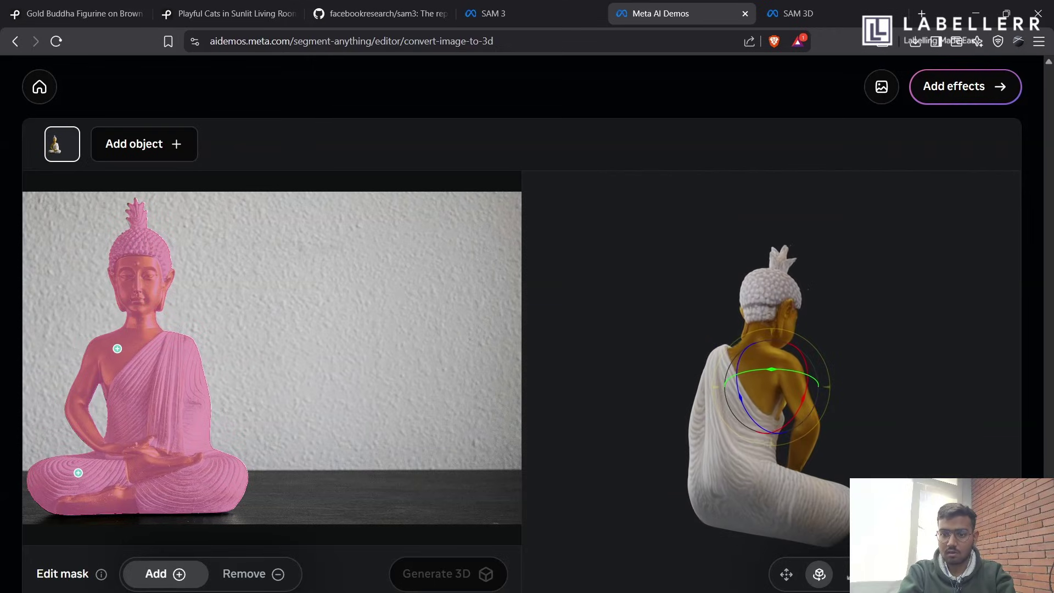
Step: Try the Scale and Move gizmos while orbiting the Buddha to front, low and top-front views
click(848, 573)
drag(736, 494, 833, 522)
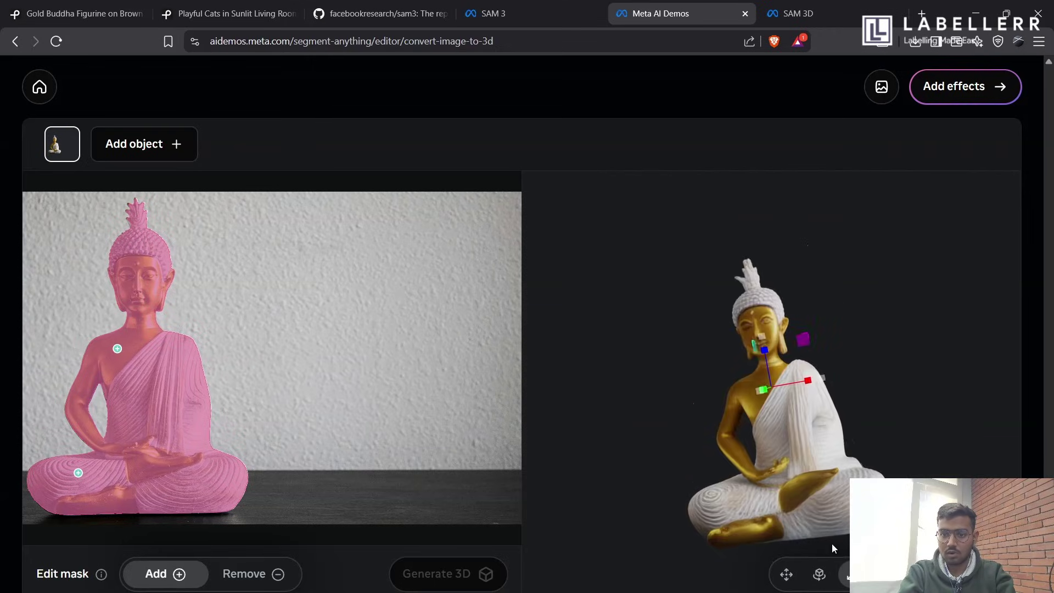
click(785, 577)
scroll(788, 452, up, 3)
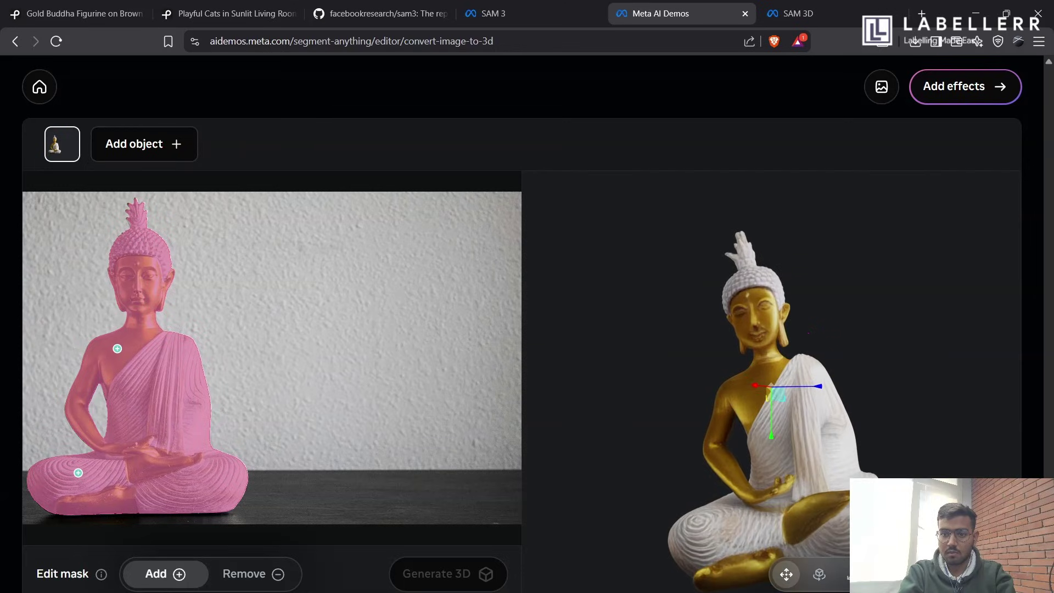
drag(788, 452, 829, 515)
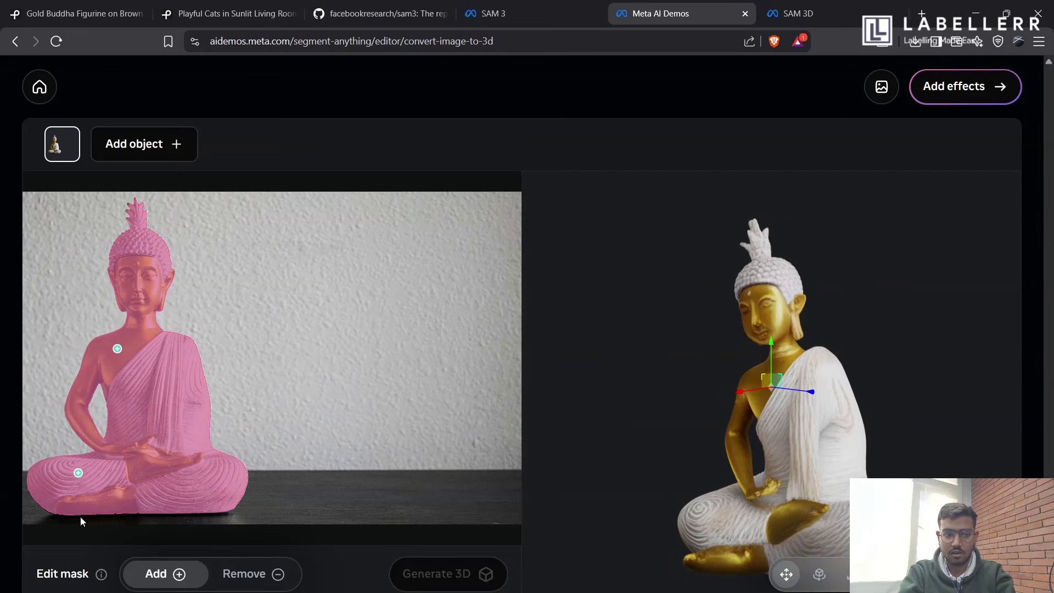
drag(721, 518, 749, 449)
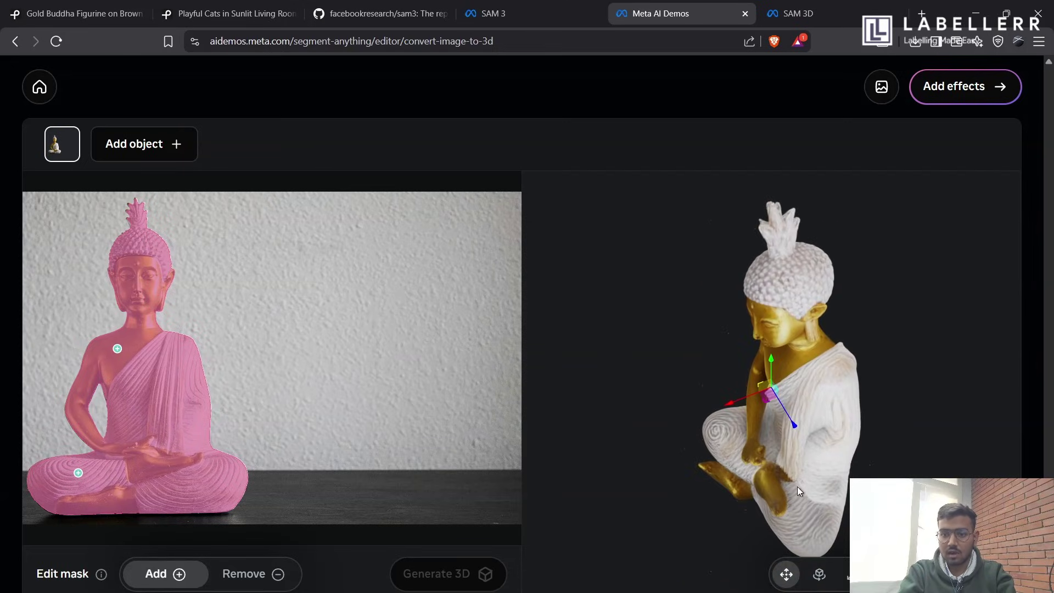
drag(805, 485, 675, 381)
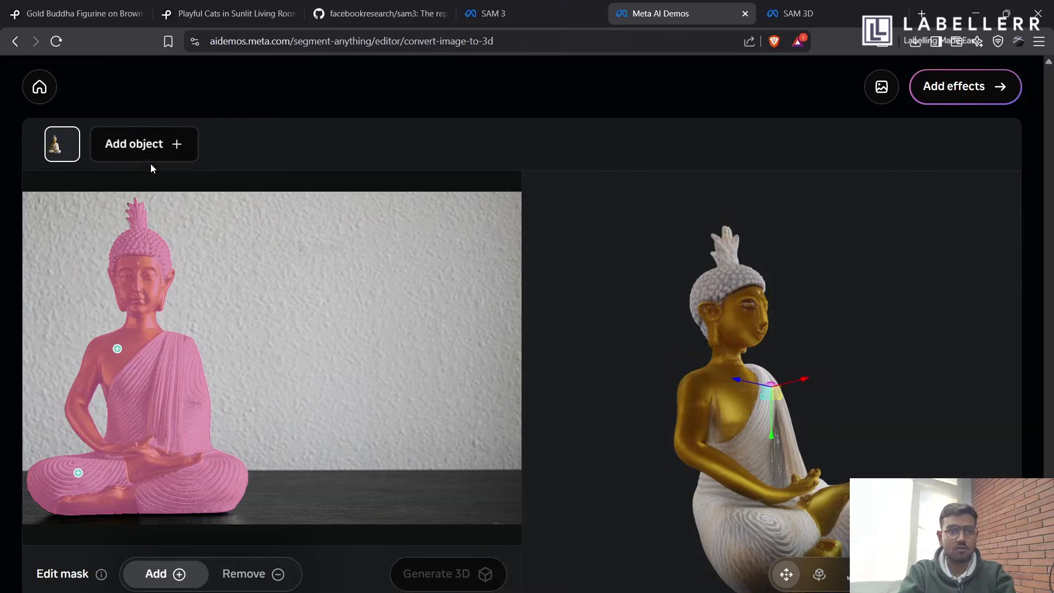
Step: From the Home gallery, load Statue_Sample_Image into the Create 3D bodies editor
click(39, 88)
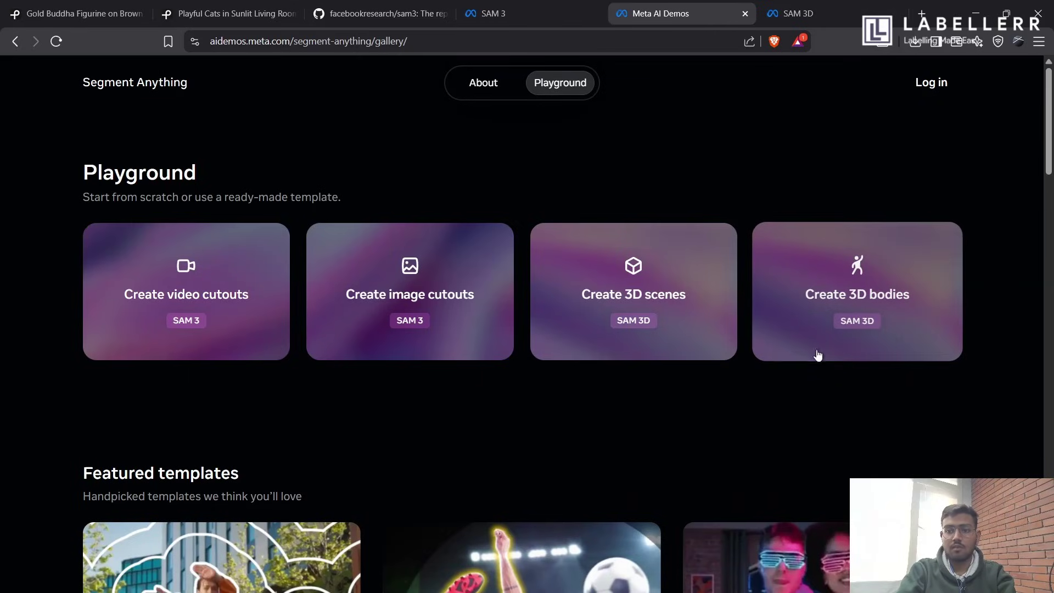
click(825, 292)
click(660, 295)
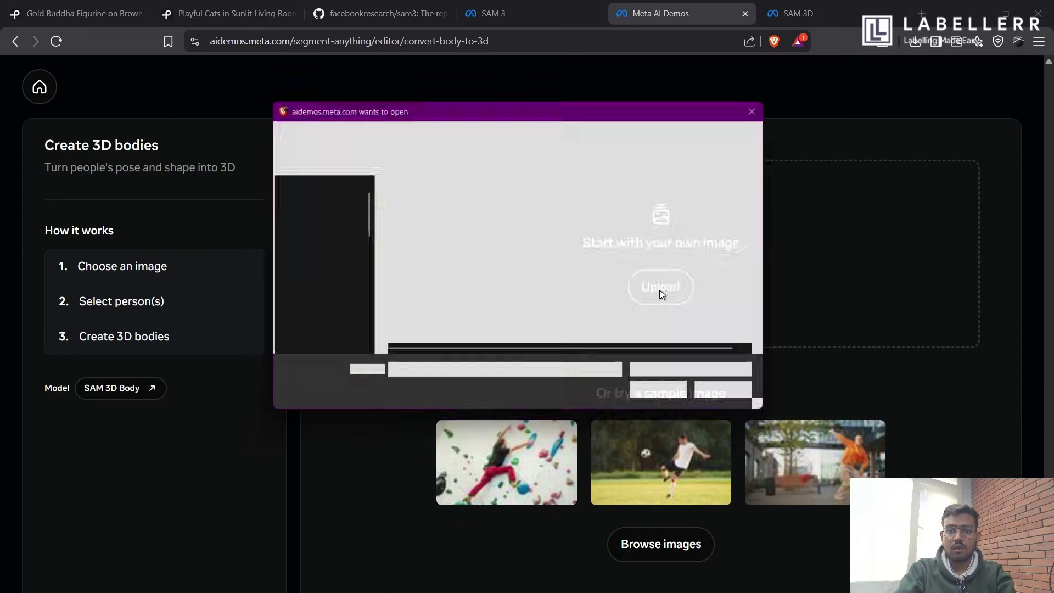
click(479, 218)
click(662, 397)
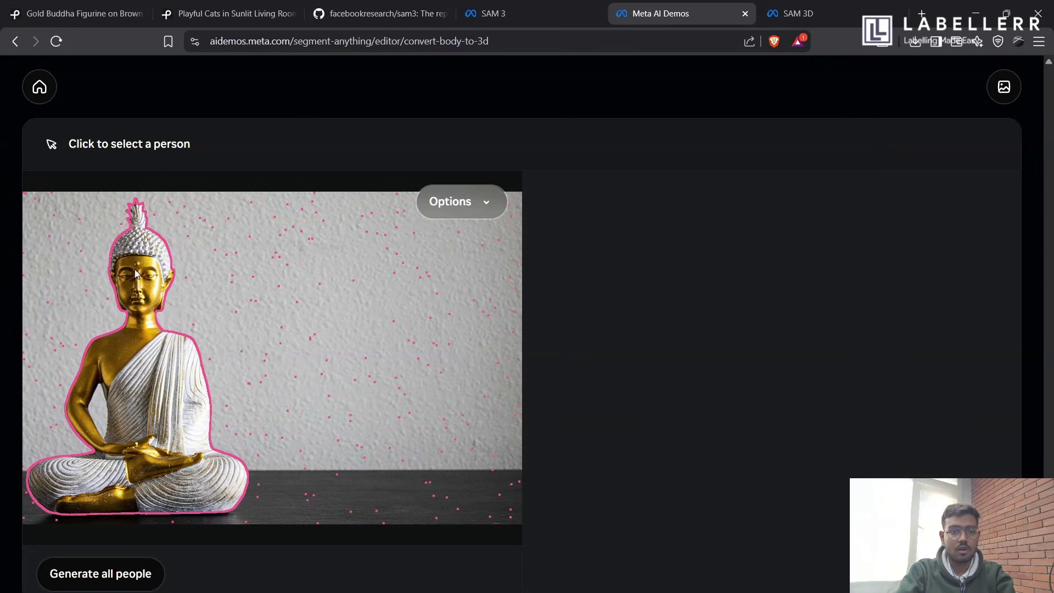
Step: Generate the Buddha's 3D body model, then orbit it through back, front and three-quarter views
click(131, 581)
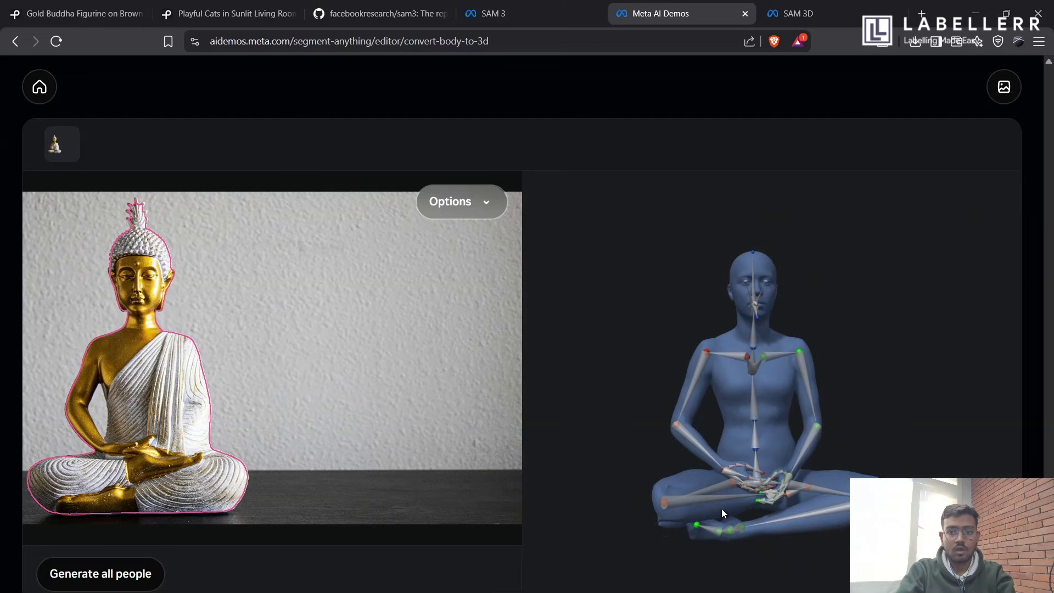
drag(840, 528, 816, 532)
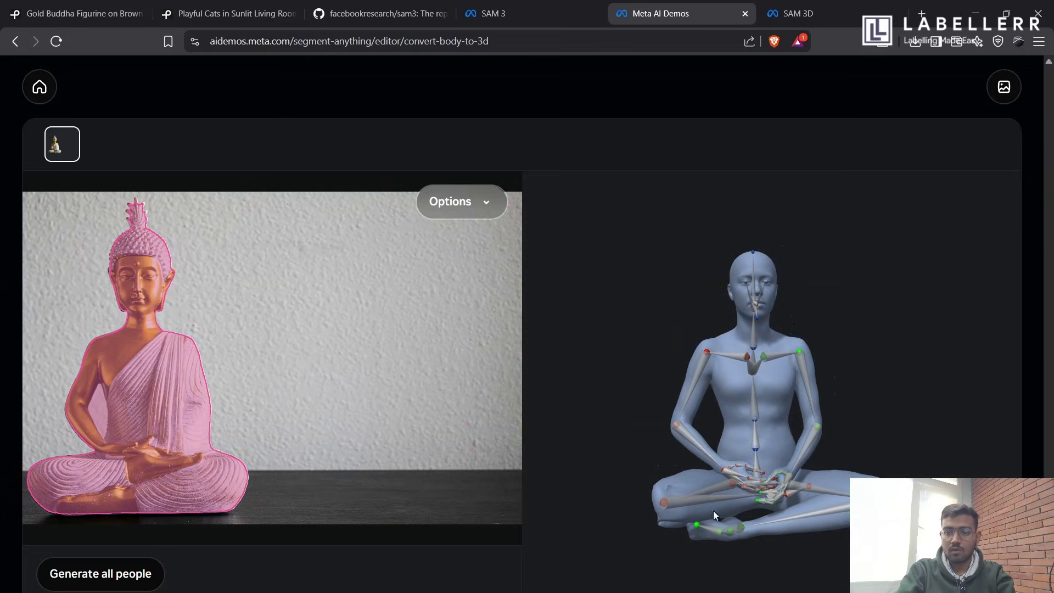
drag(703, 518, 668, 516)
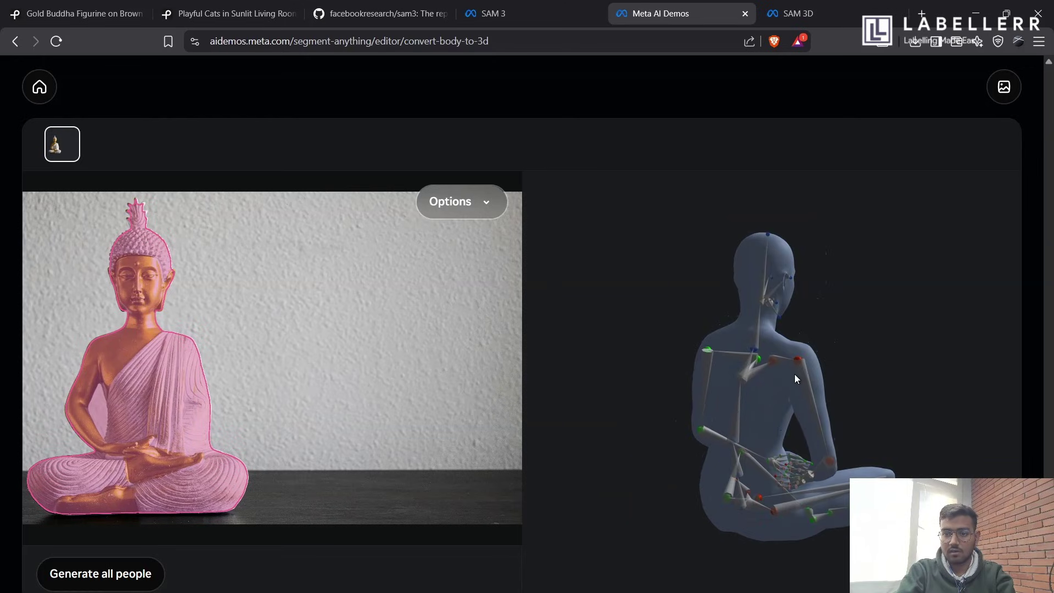
drag(828, 421, 844, 406)
drag(802, 262, 734, 494)
Step: Switch the display to the people reference view and orbit the body to a back view
click(464, 202)
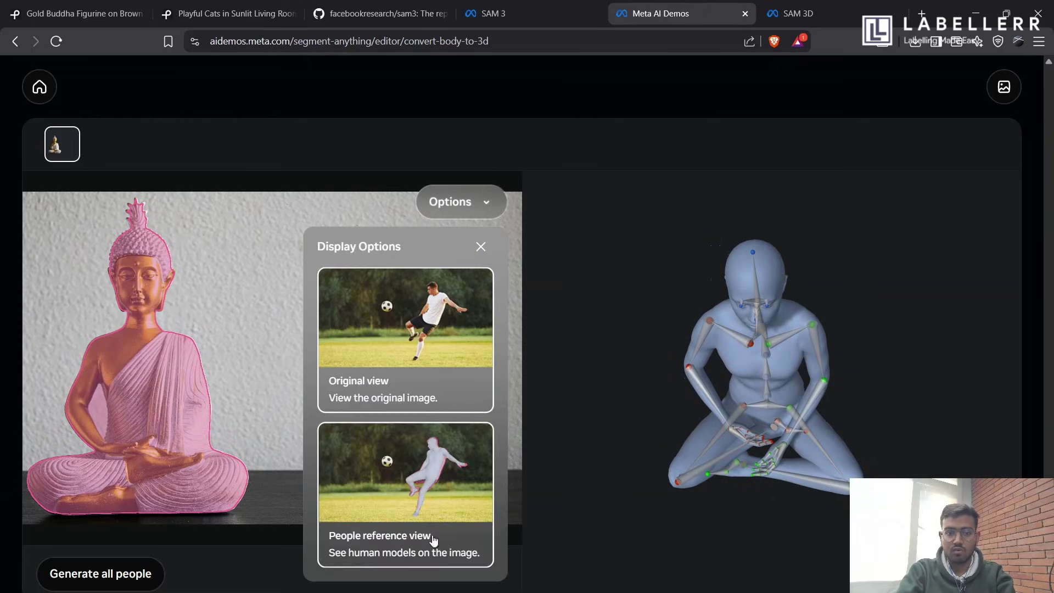
click(414, 496)
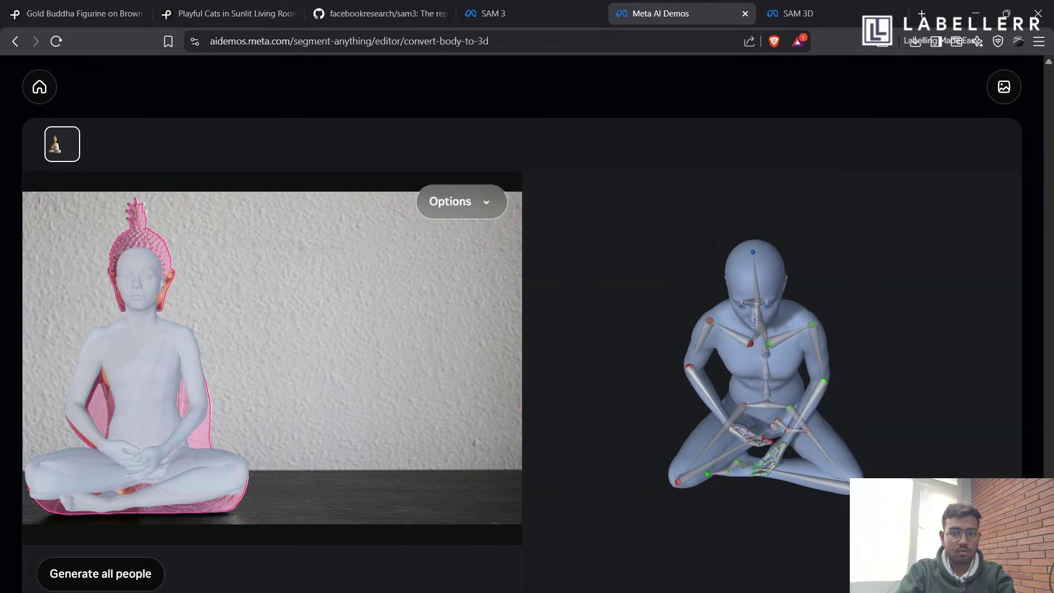
drag(848, 476, 631, 419)
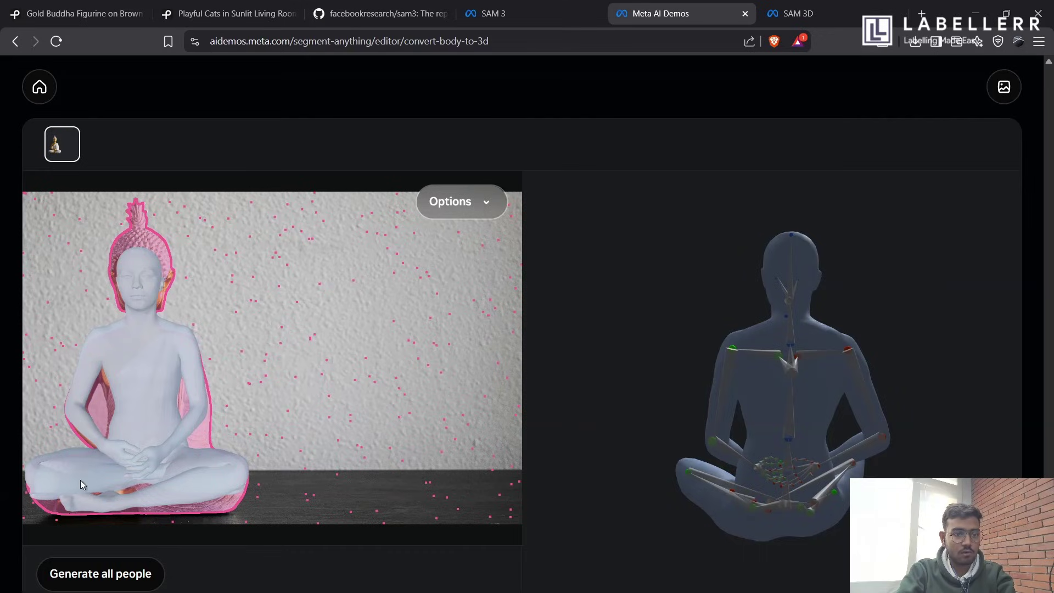
drag(709, 475, 785, 417)
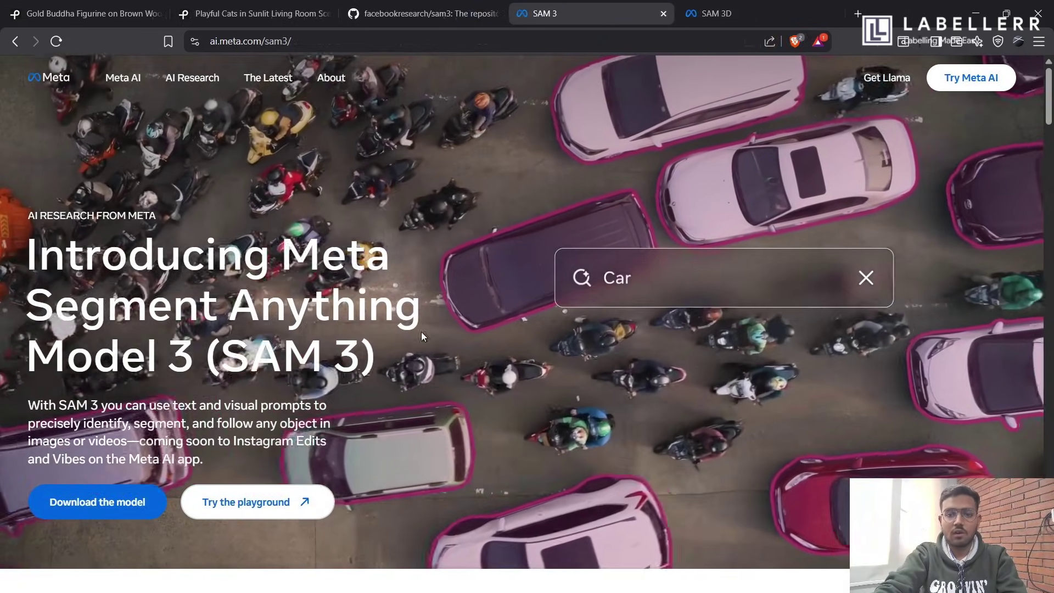
Step: Scroll to the charts showing SAM 3 at 53.9 cgF1 on SA-Co Gold and 93.8 on CountBench
scroll(417, 325, down, 4)
scroll(387, 419, down, 18)
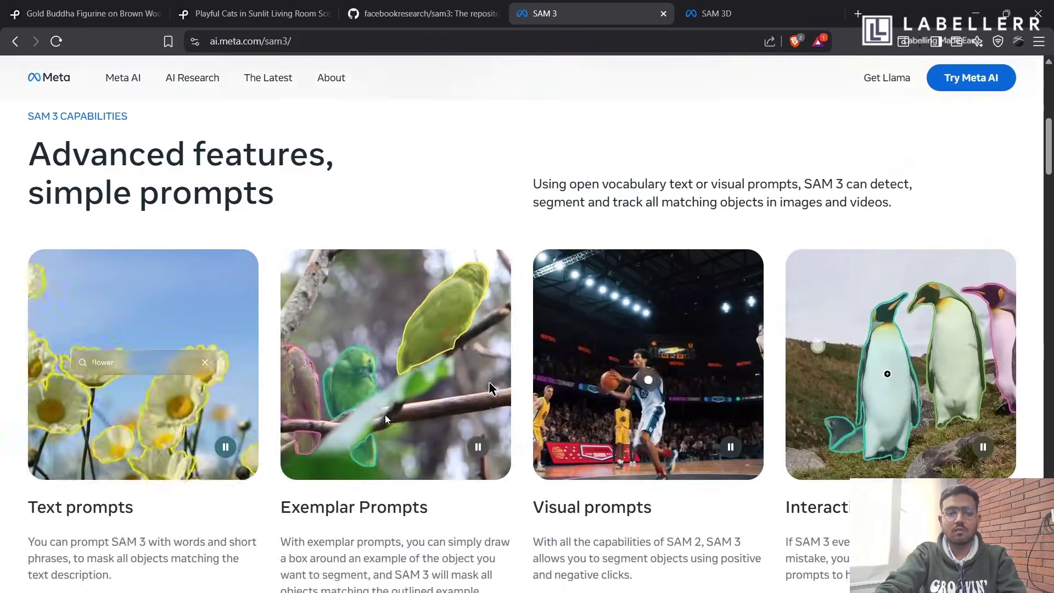
scroll(386, 418, up, 1)
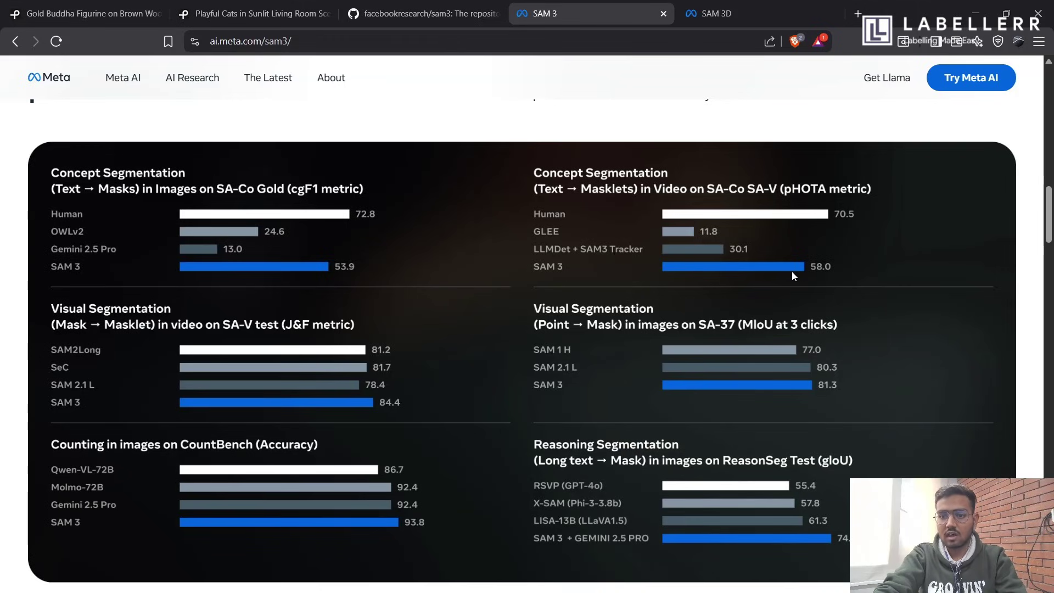
scroll(511, 336, down, 1)
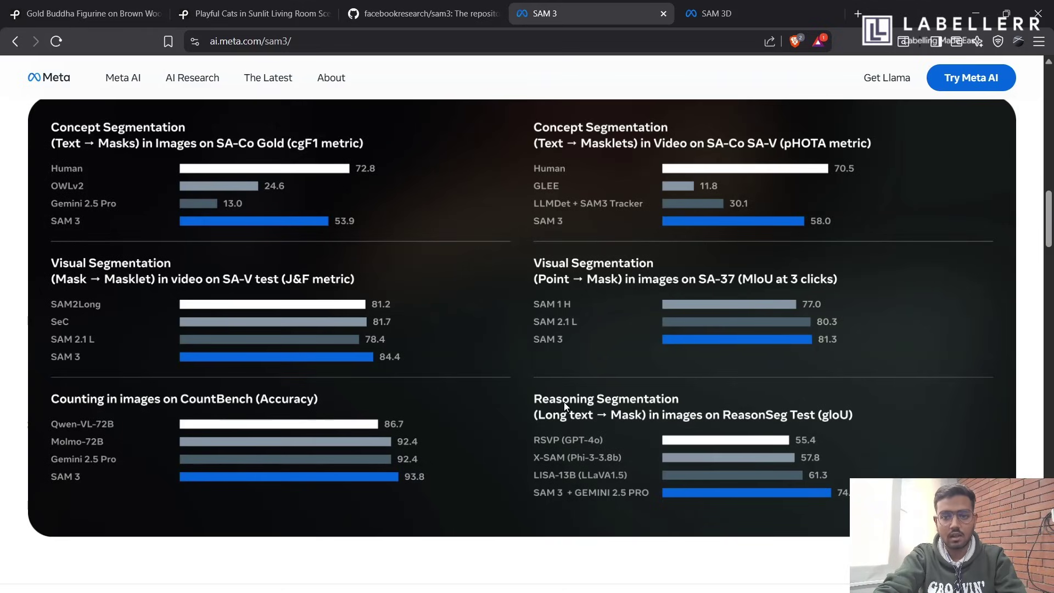
scroll(568, 403, down, 1)
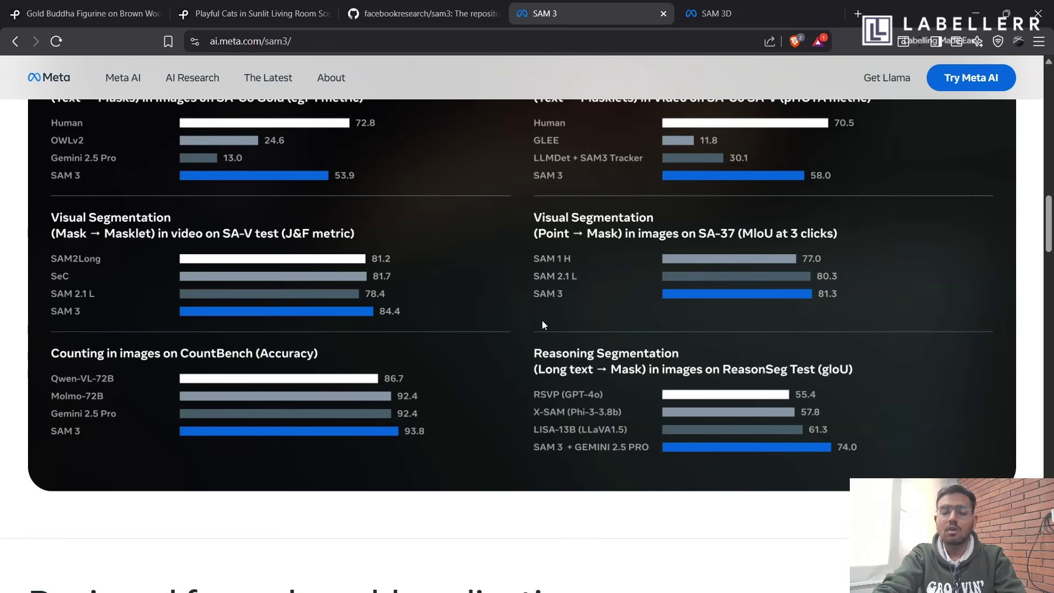
scroll(579, 329, up, 2)
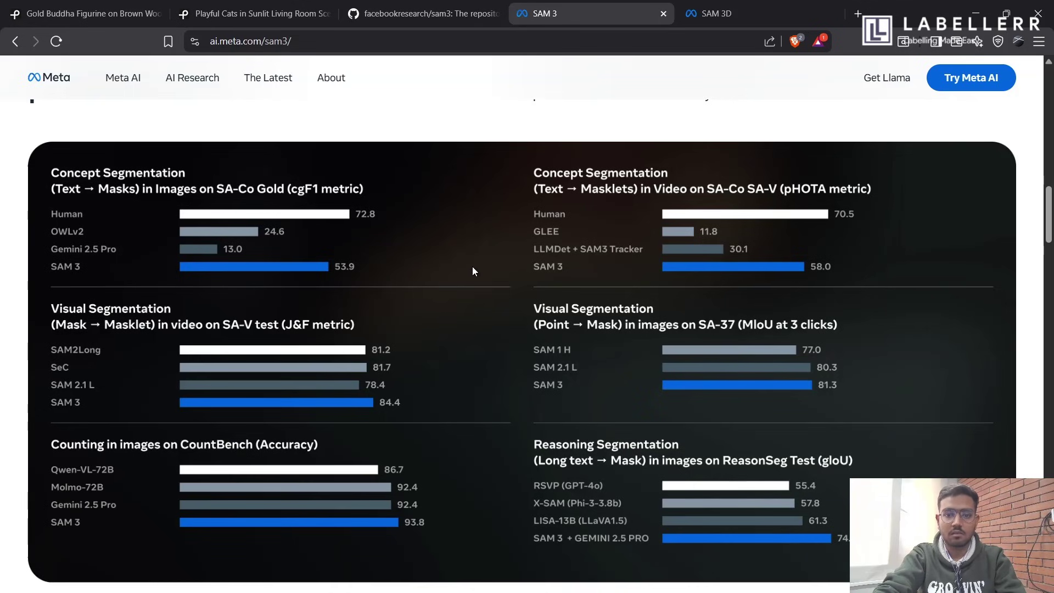
Step: Scroll through the SAM 3/2/1 feature lists down to the glow-outlined four dogs demo
scroll(472, 270, down, 20)
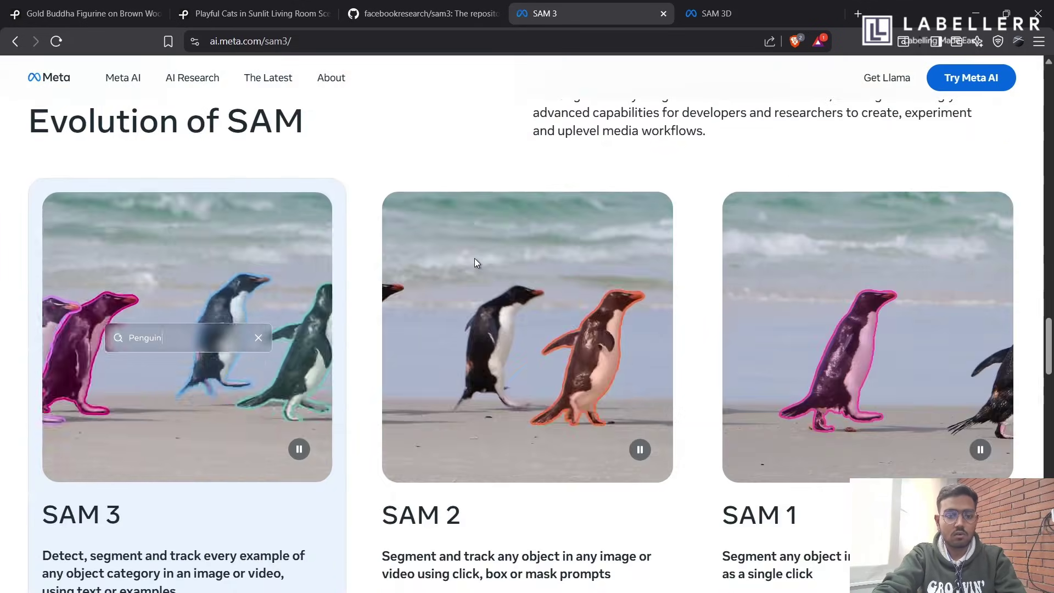
scroll(474, 259, down, 2)
scroll(474, 259, up, 4)
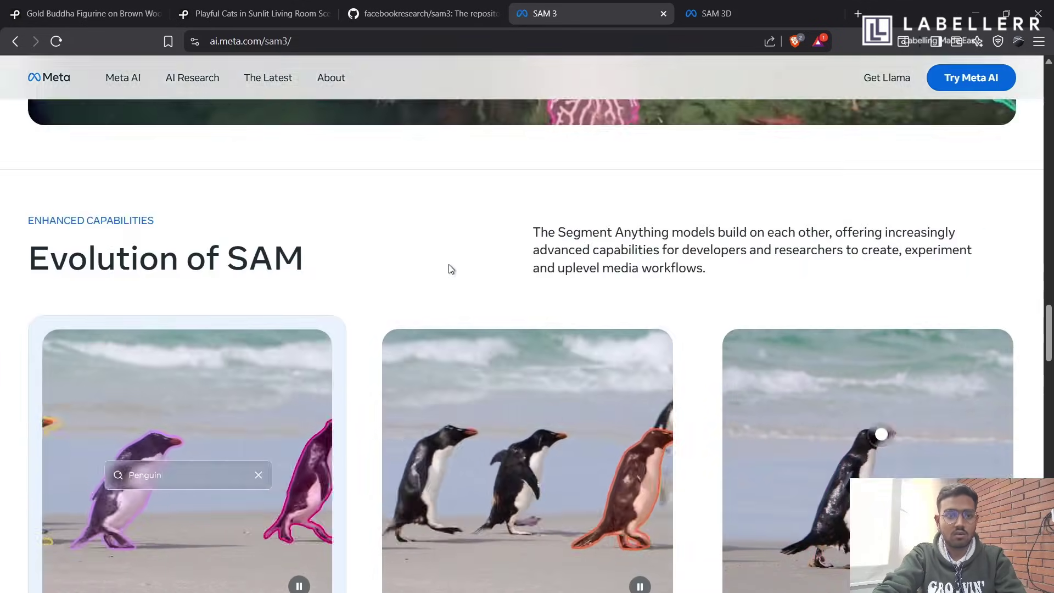
scroll(395, 259, down, 2)
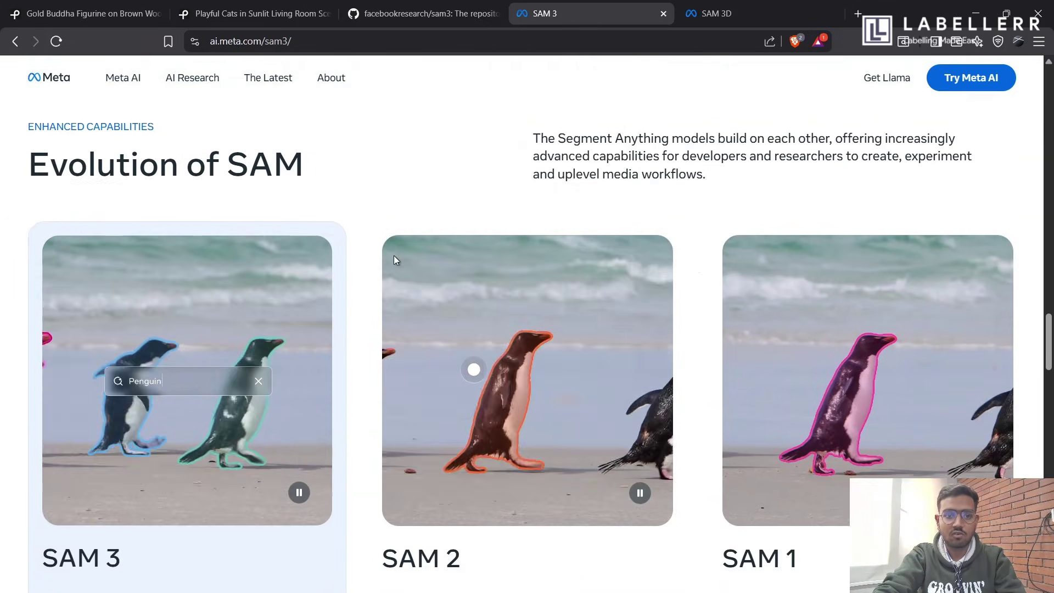
scroll(394, 255, down, 5)
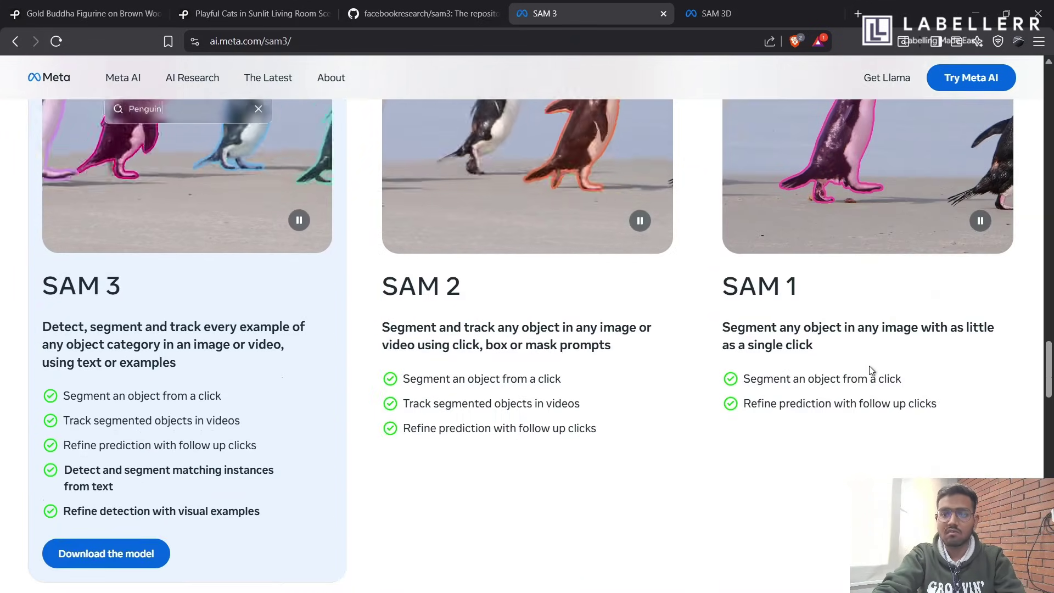
scroll(878, 274, up, 3)
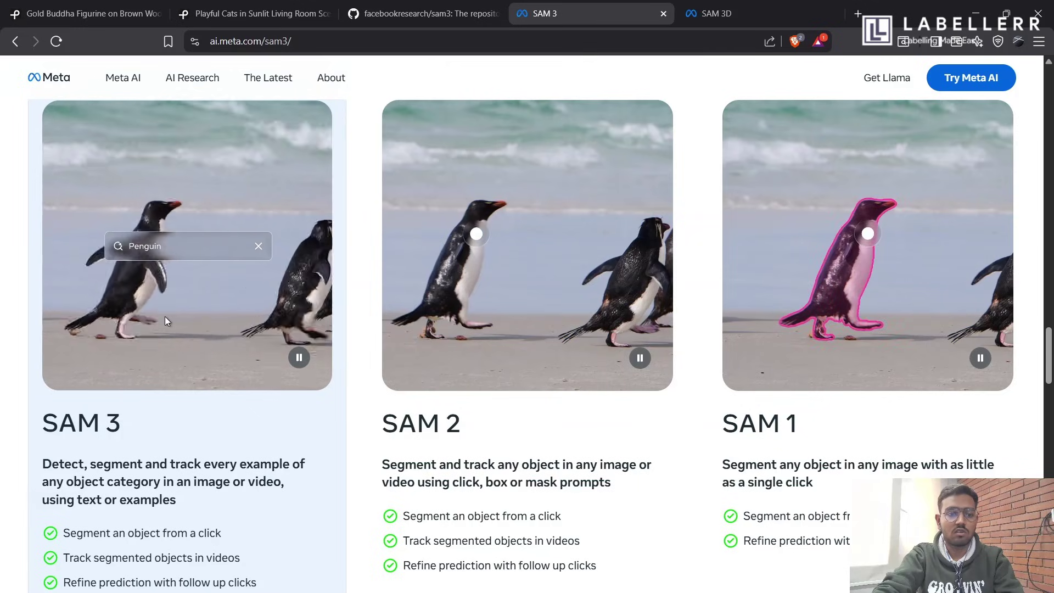
scroll(165, 316, down, 1)
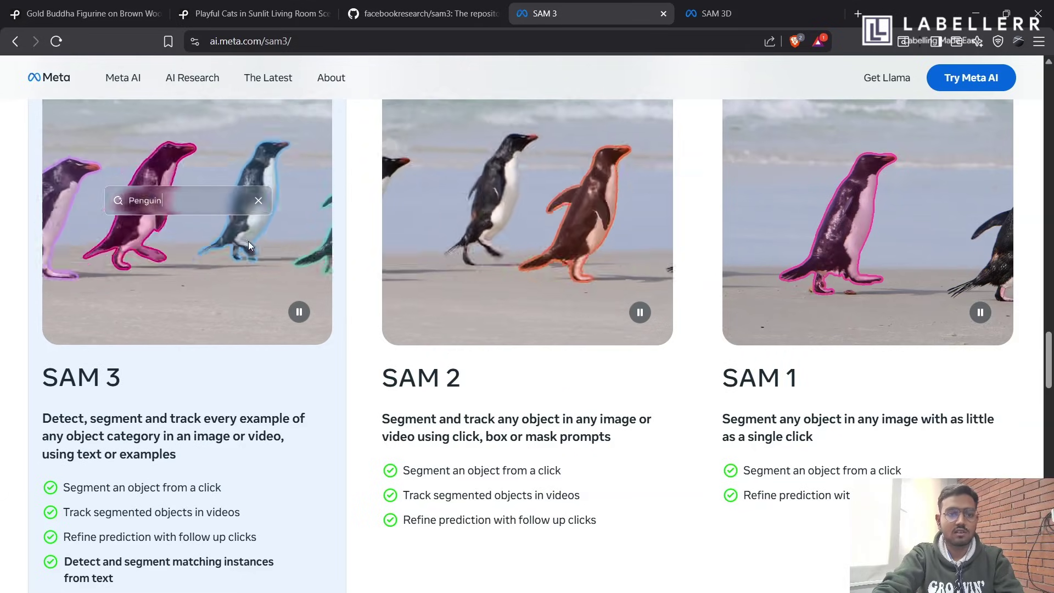
scroll(436, 371, down, 3)
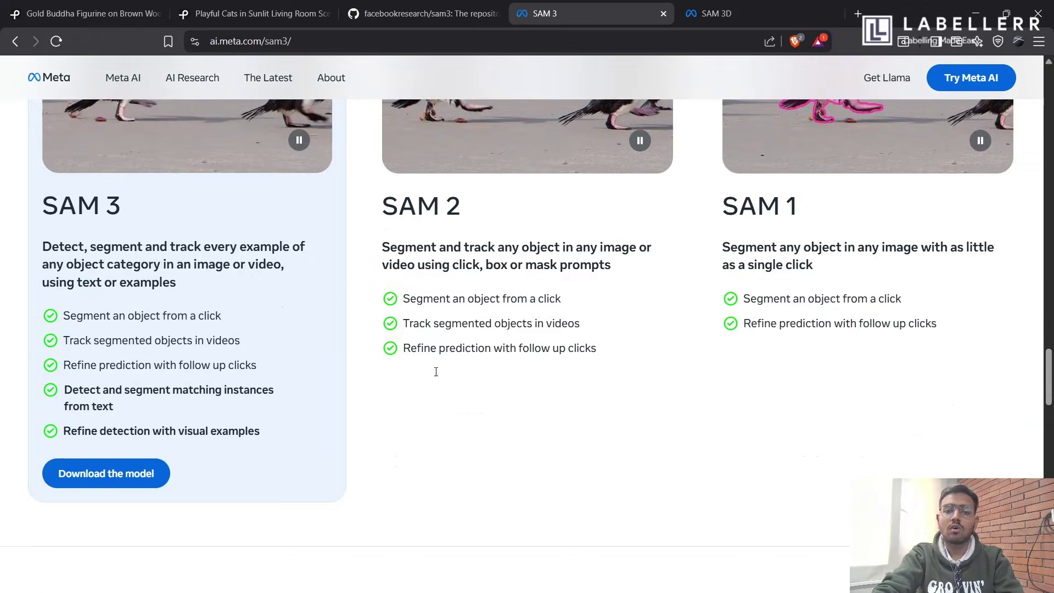
scroll(453, 346, down, 12)
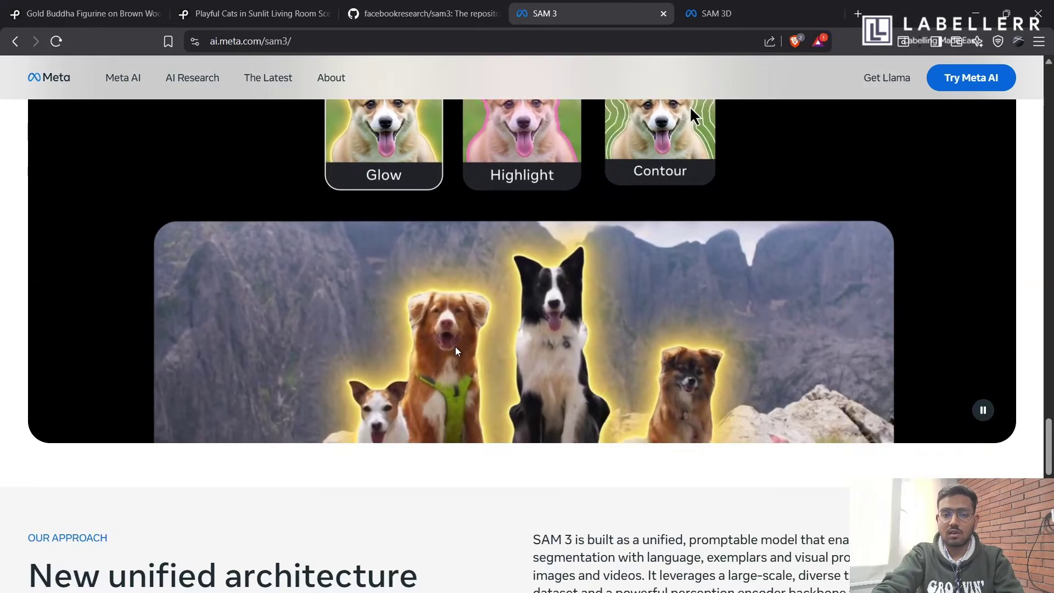
Step: Scroll to the New unified architecture section's SAM 3 on videos diagram
scroll(456, 347, up, 6)
scroll(455, 347, down, 12)
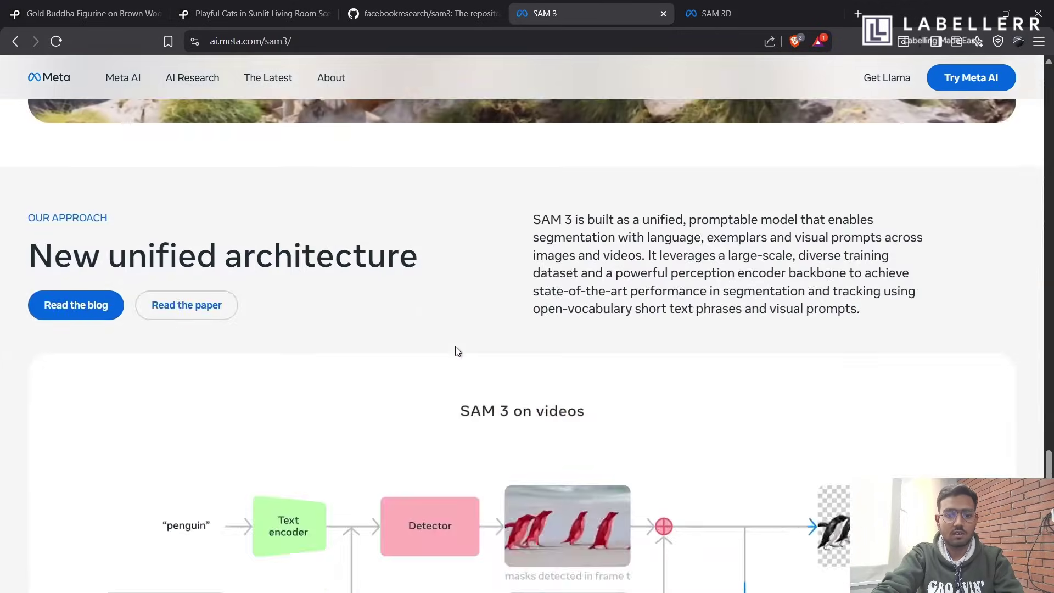
scroll(456, 351, down, 5)
scroll(456, 351, up, 2)
scroll(455, 352, down, 1)
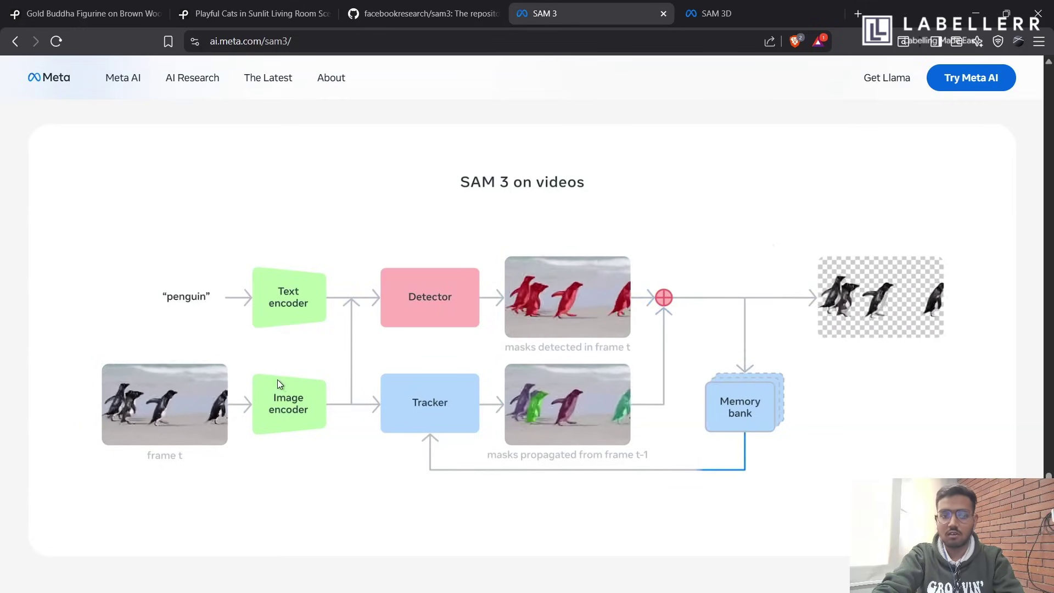
Step: Scroll on to the More from Segment Anything section's SAM 3D card
scroll(307, 363, down, 9)
scroll(382, 310, down, 6)
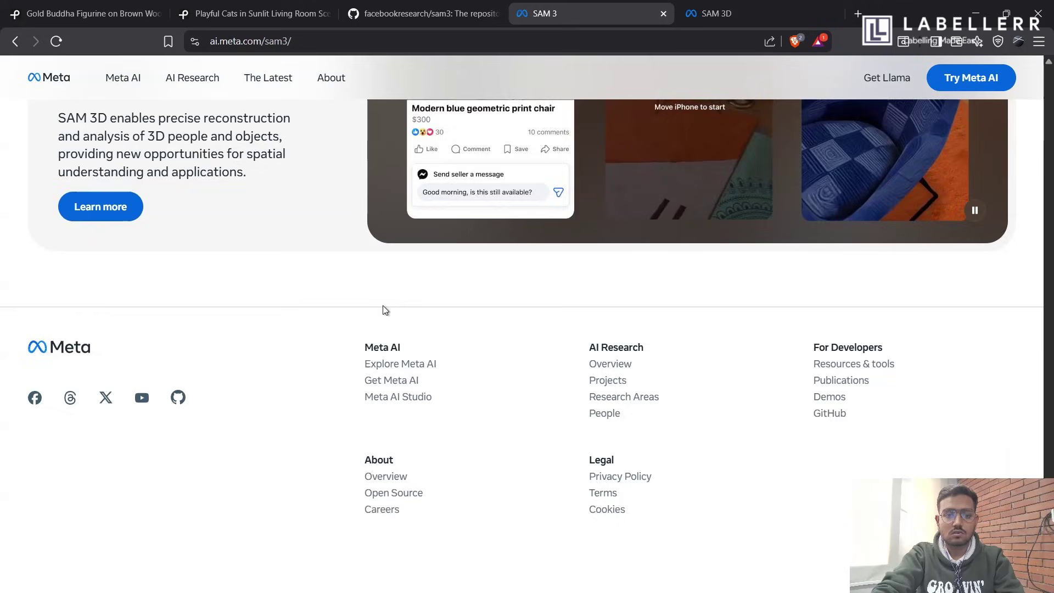
scroll(383, 305, up, 7)
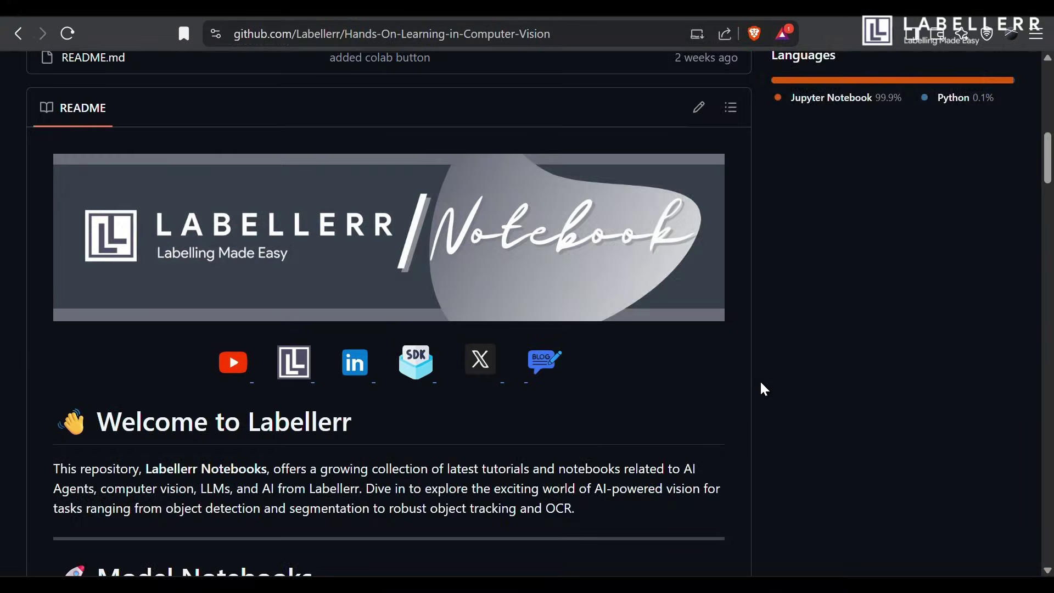
Step: Scroll the Labellerr README's Fine-Tune YOLO table down to the Fire Detection notebook row
scroll(766, 390, down, 2)
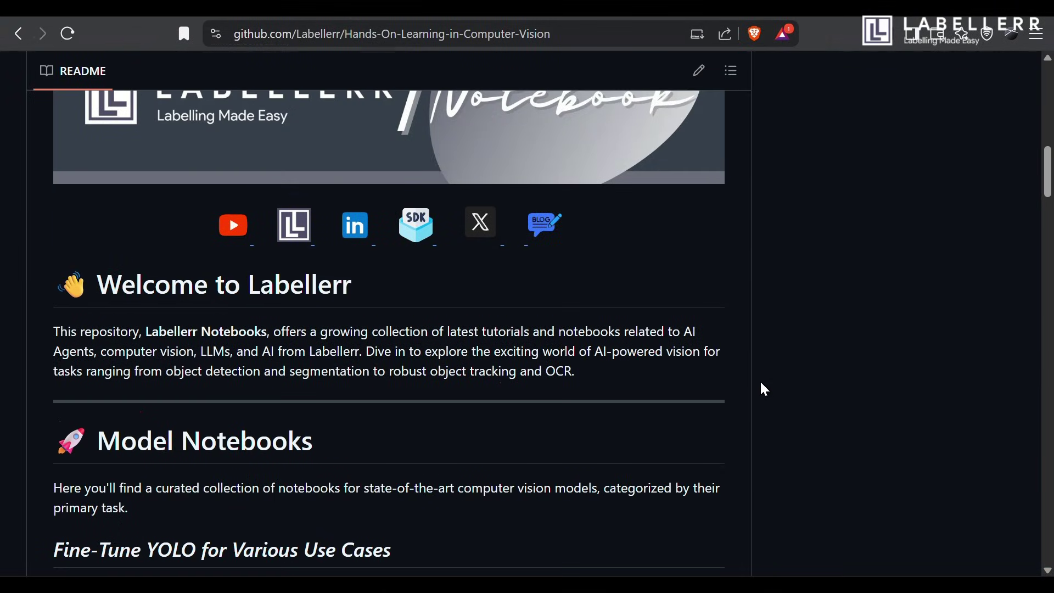
scroll(766, 390, down, 3)
scroll(766, 390, down, 6)
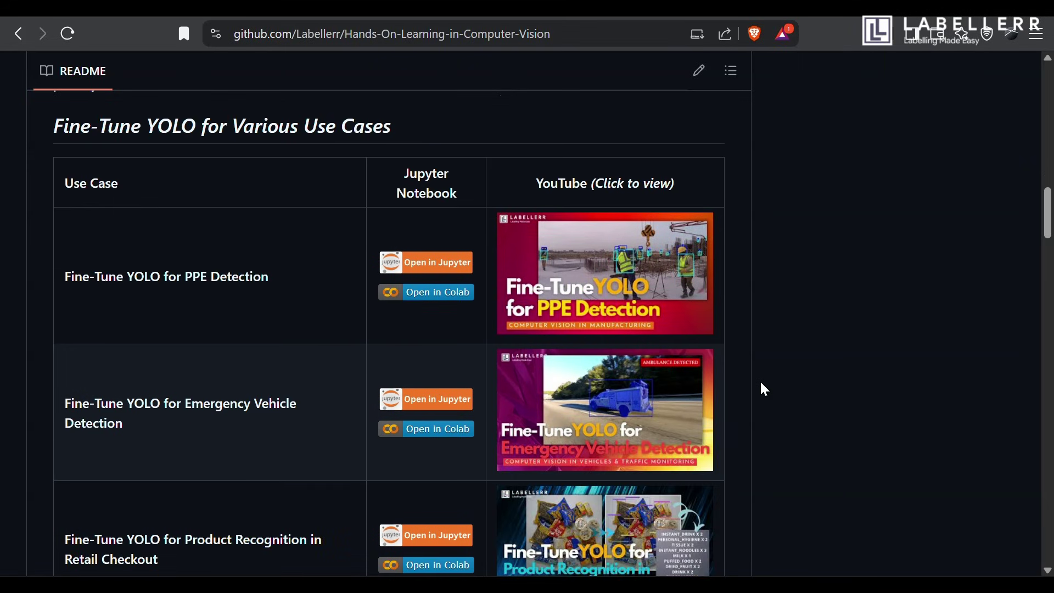
scroll(766, 389, down, 4)
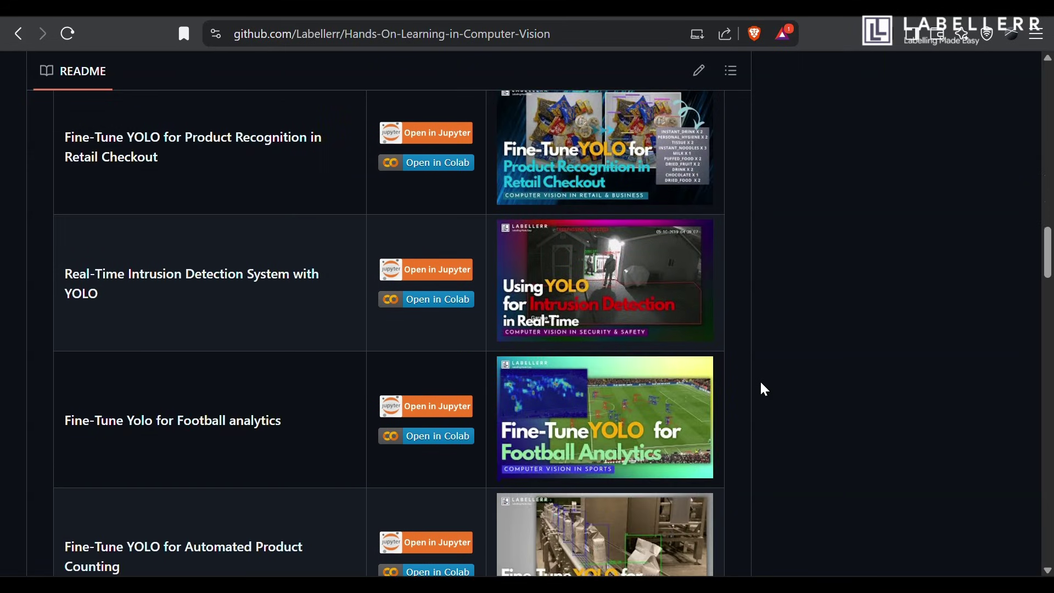
scroll(766, 390, down, 7)
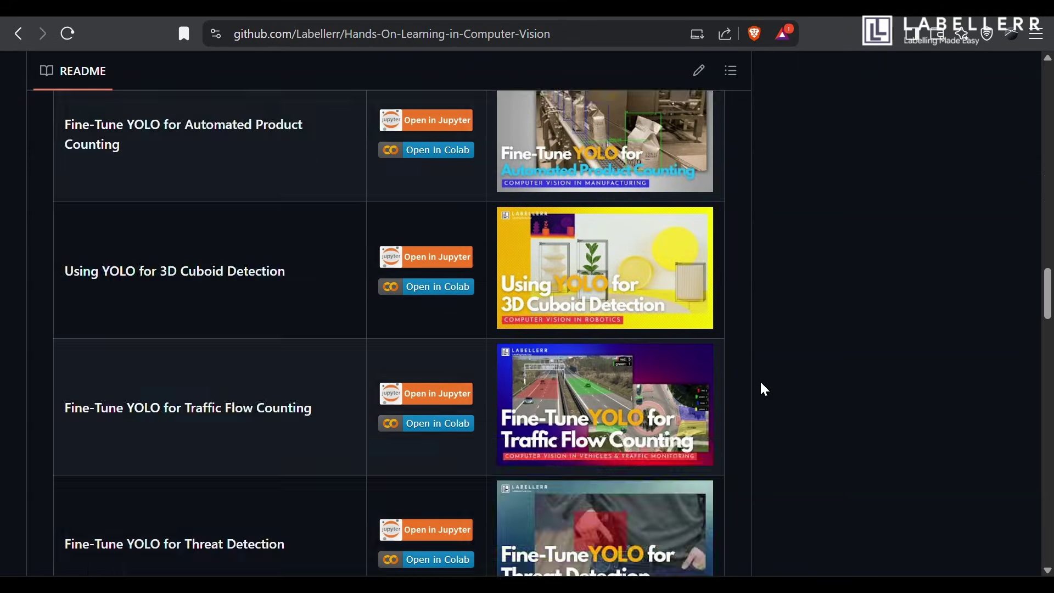
scroll(766, 389, down, 9)
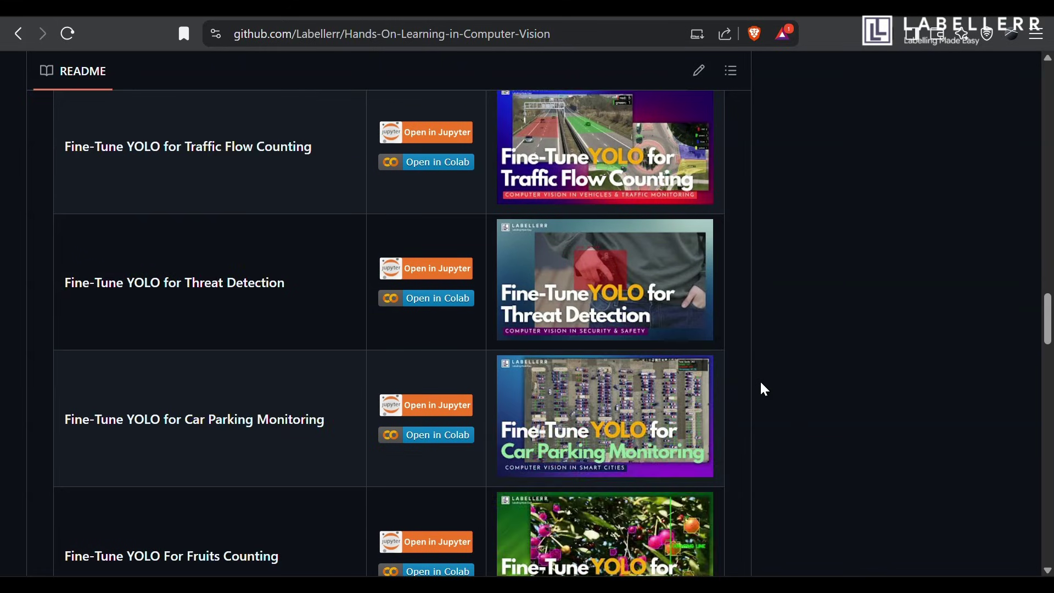
scroll(766, 390, down, 2)
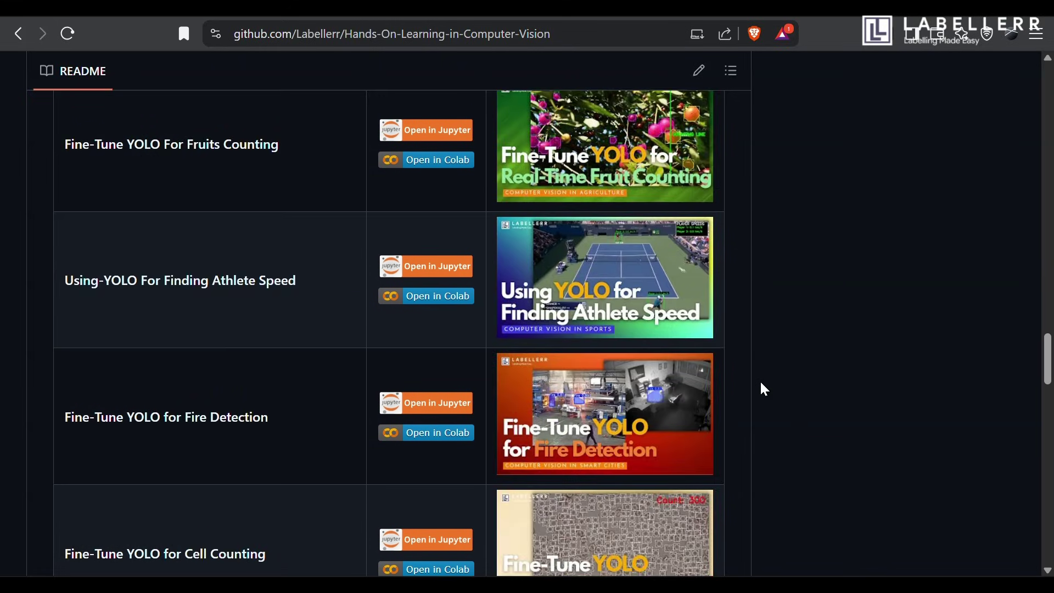